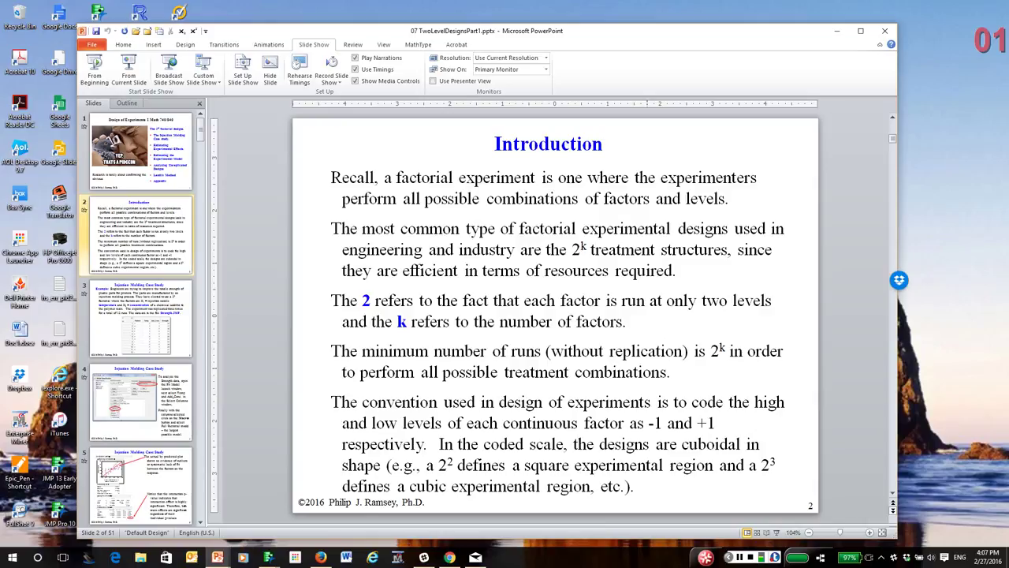
Advance to the Injection Molding Case Study slide and highlight the phrase 'a 2²' in the text
left_click(893, 518)
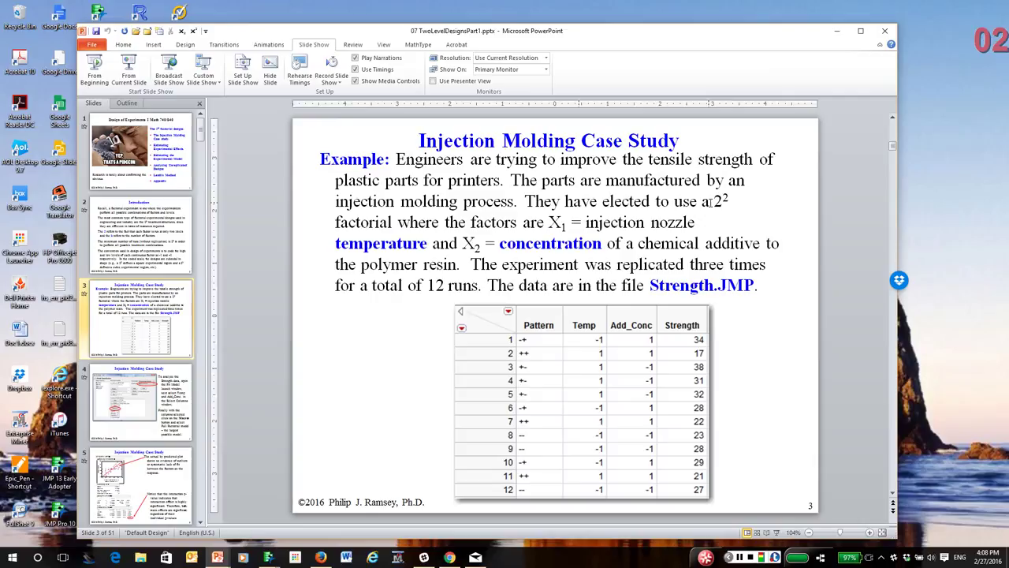
left_click_drag(701, 202, 731, 202)
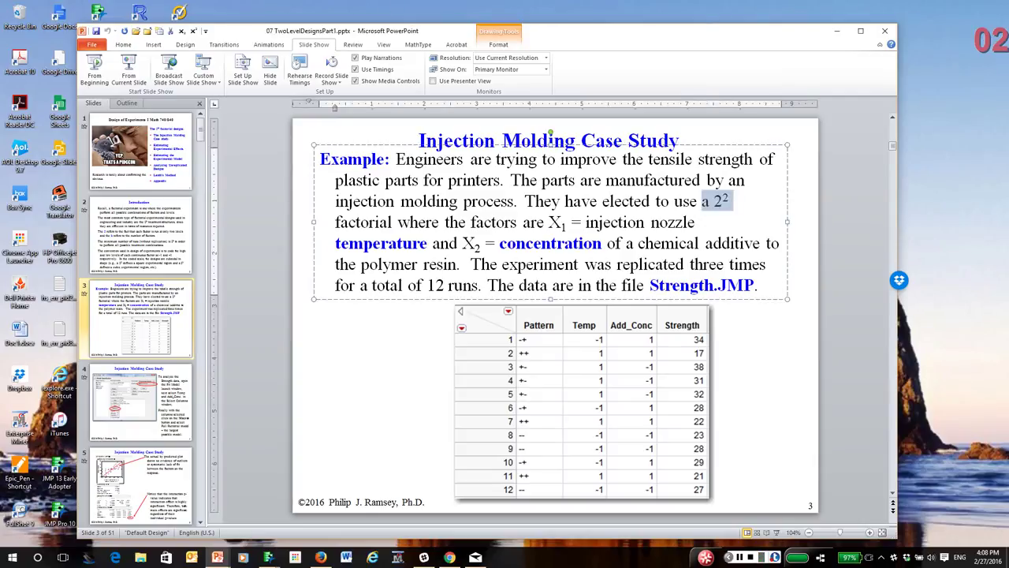
key("Escape")
key("Escape")
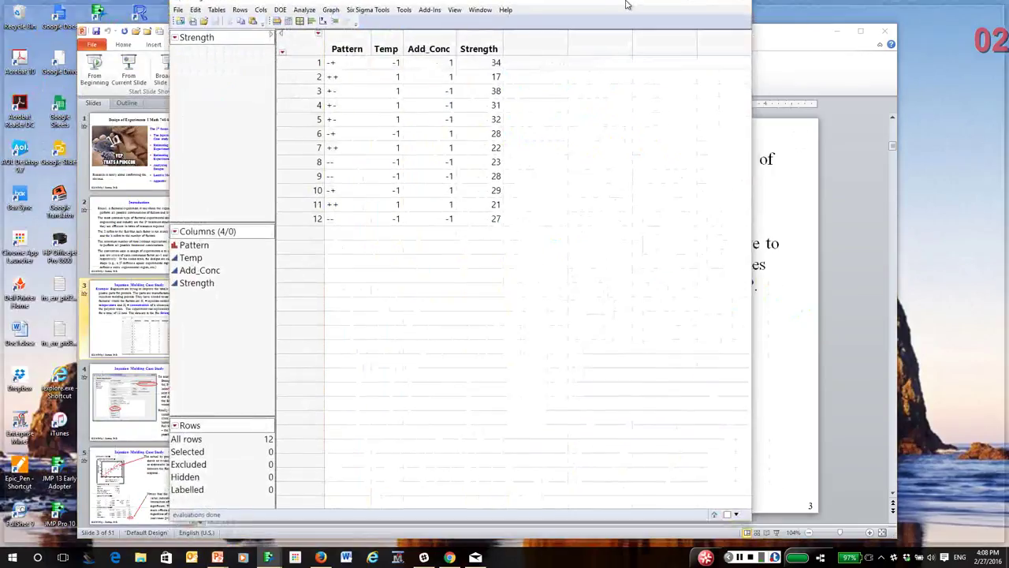
Minimize the other windows and position the Strength table window on the desktop
left_click_drag(626, 4, 685, 15)
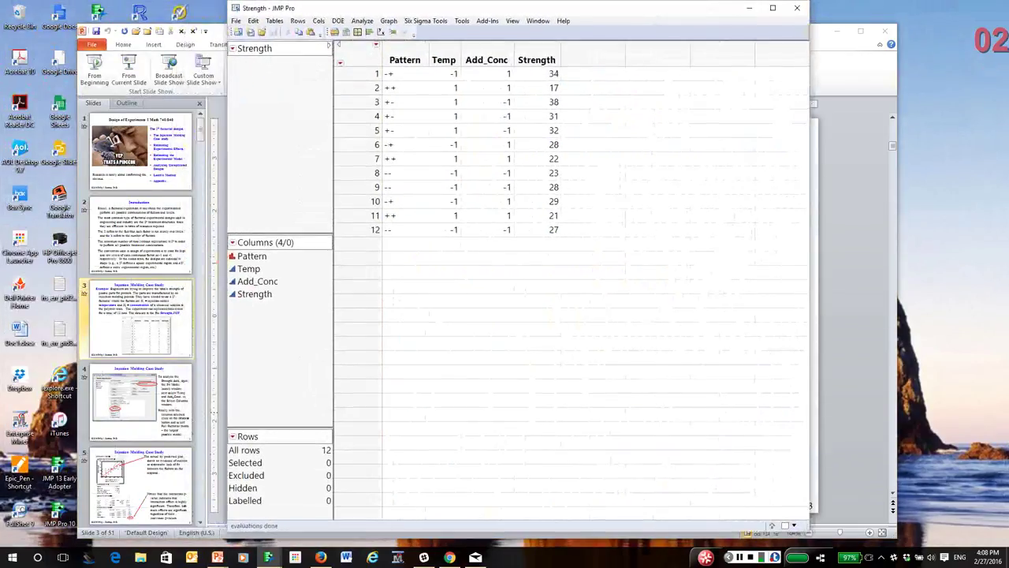
key("super+Home")
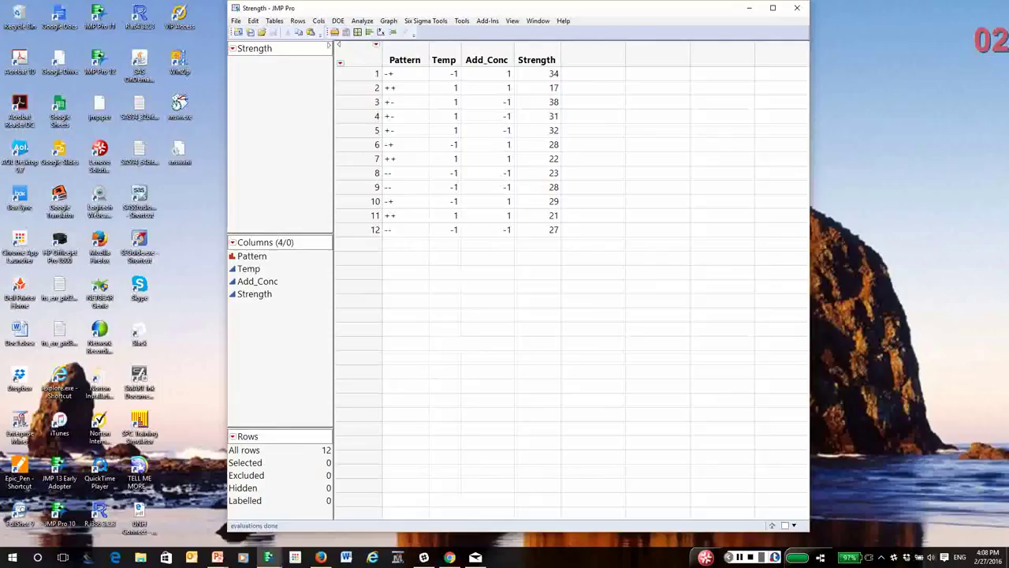
left_click_drag(618, 10, 608, 31)
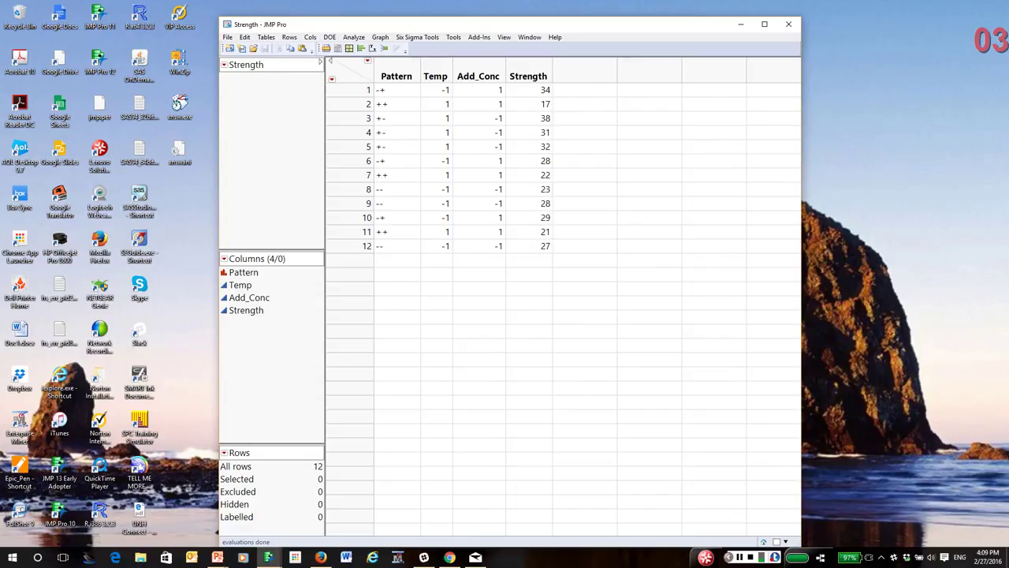
Highlight the ++ runs in rows 2, 7 and 11, then row 9 alone, and clear the selection
left_click(351, 104)
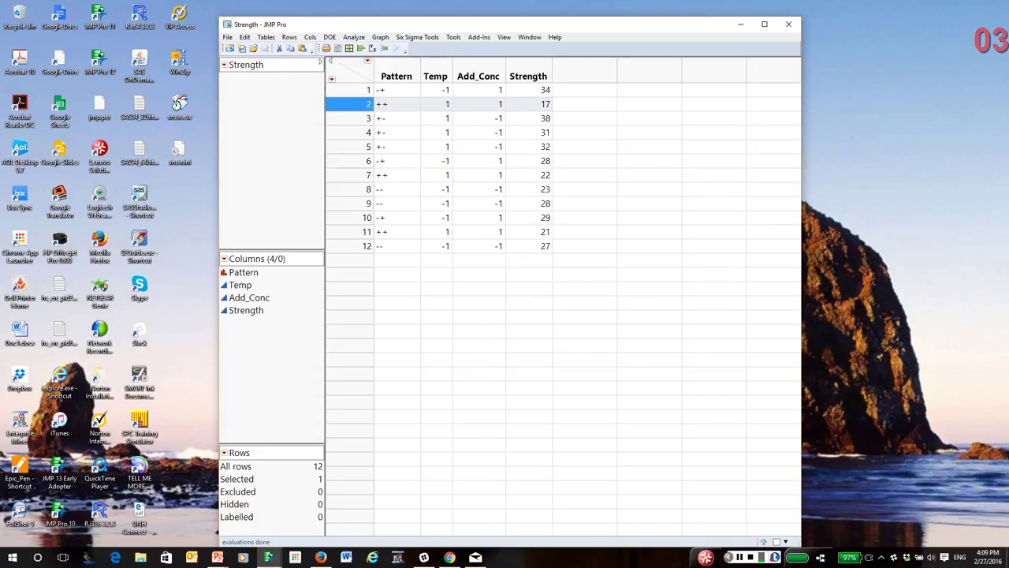
left_click(351, 175, "ctrl")
left_click(351, 232, "ctrl")
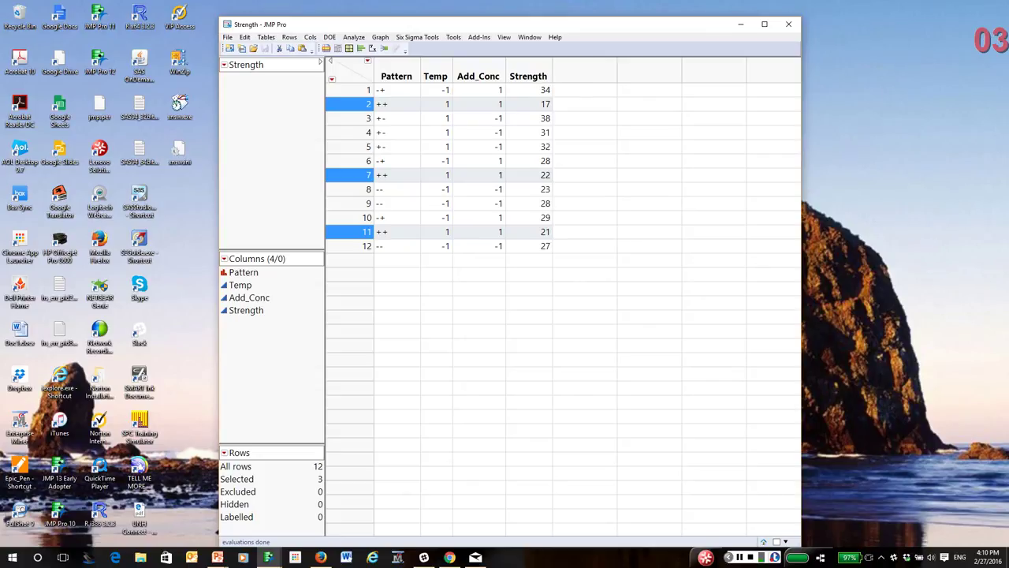
left_click(350, 203)
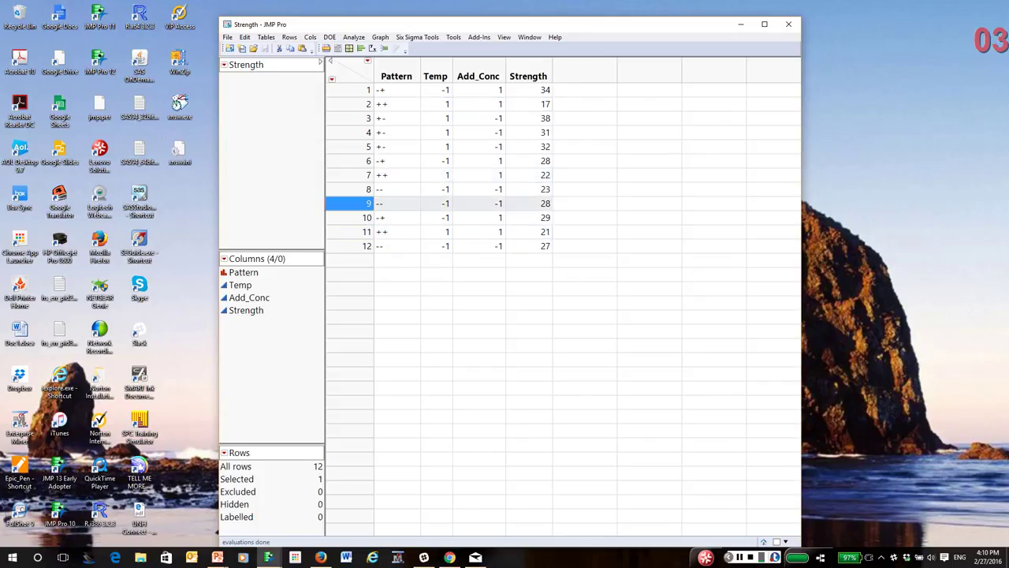
key("Escape")
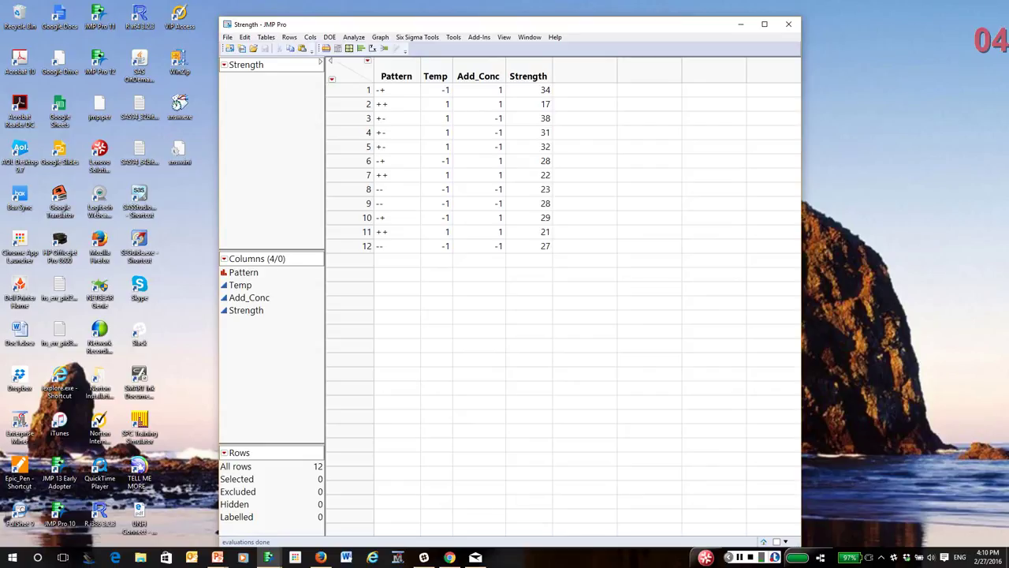
Set up Fit Model with Strength as Y, full factorial Temp and Add_Conc effects, and Effect Screening emphasis
left_click(353, 37)
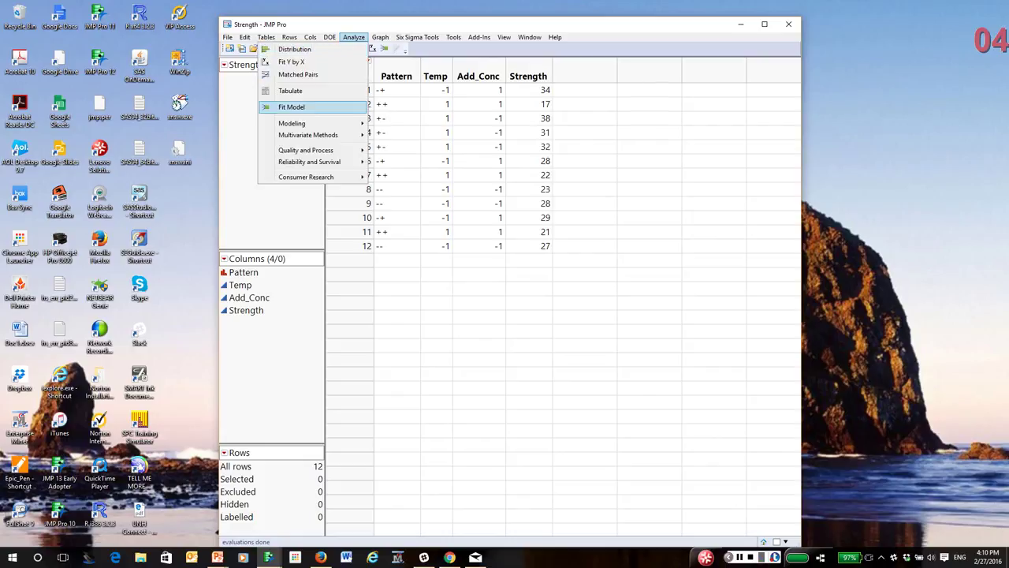
left_click(291, 107)
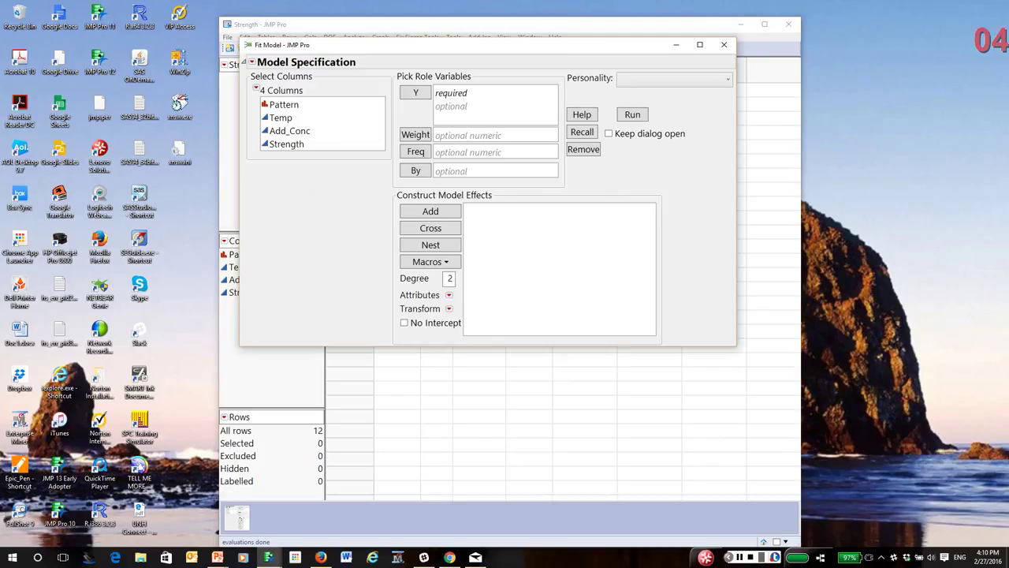
left_click(287, 143)
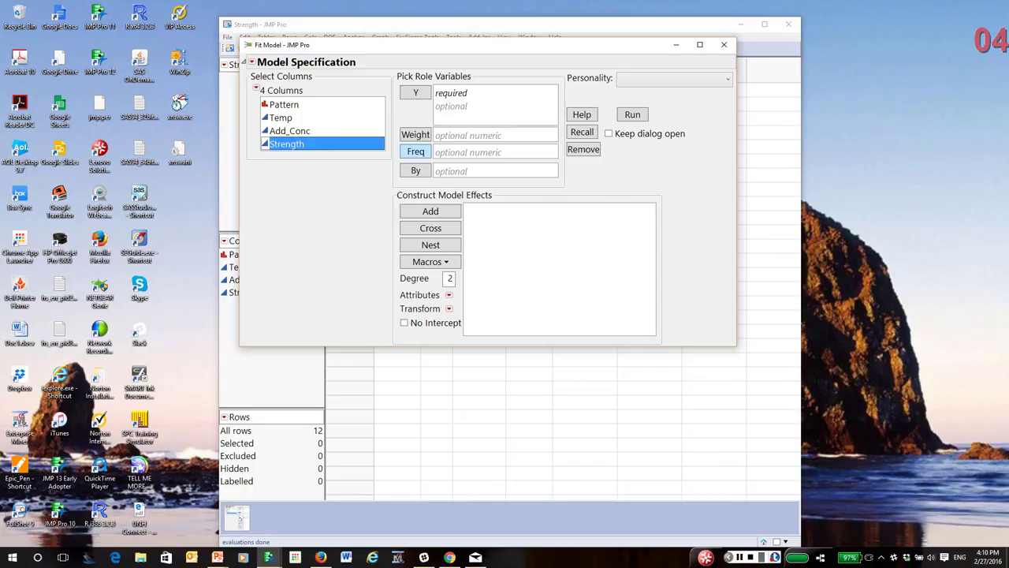
left_click(415, 92)
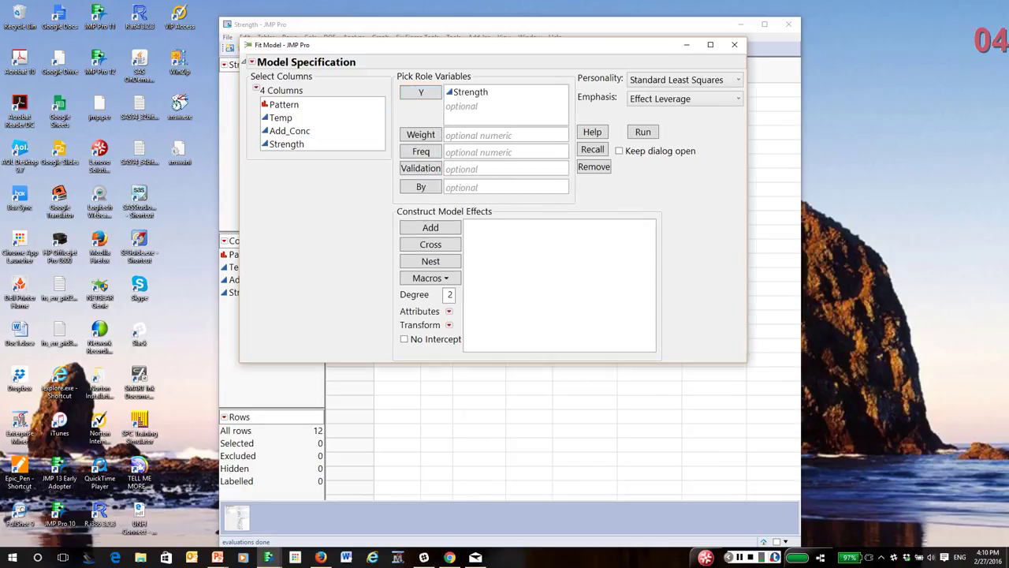
left_click_drag(281, 118, 289, 131)
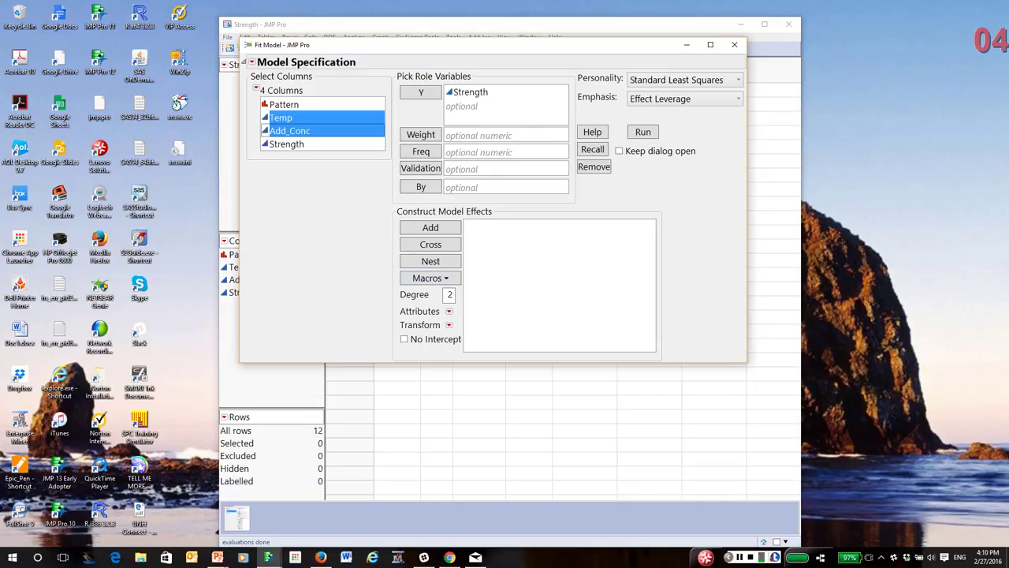
left_click(431, 278)
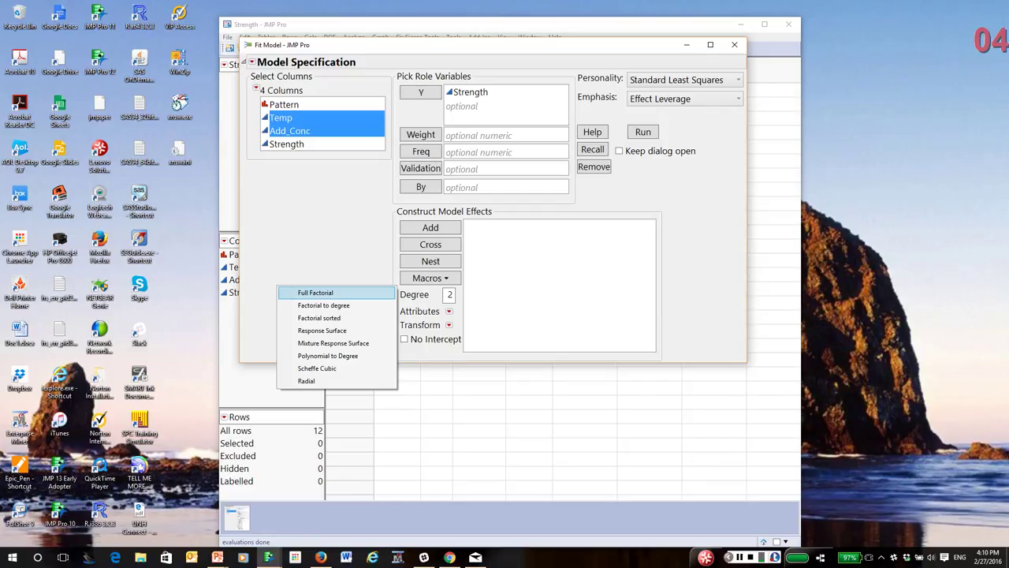
left_click(316, 292)
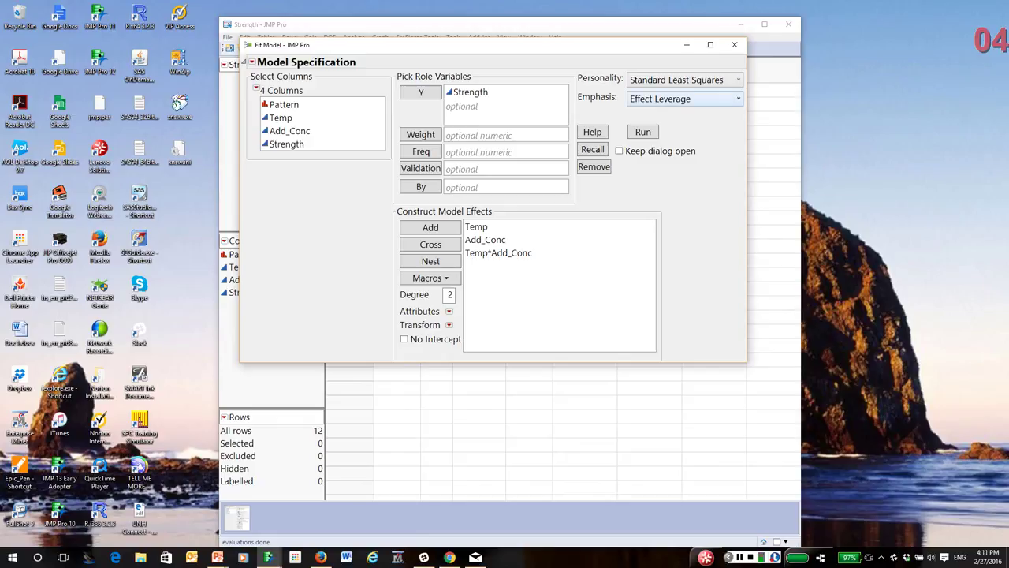
key("alt+Down")
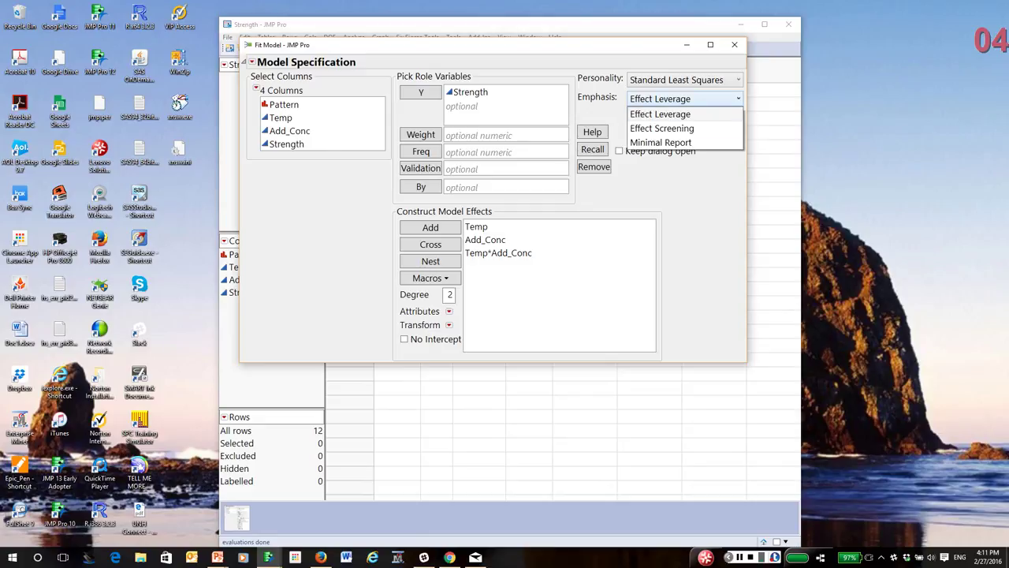
key("Down")
key("Return")
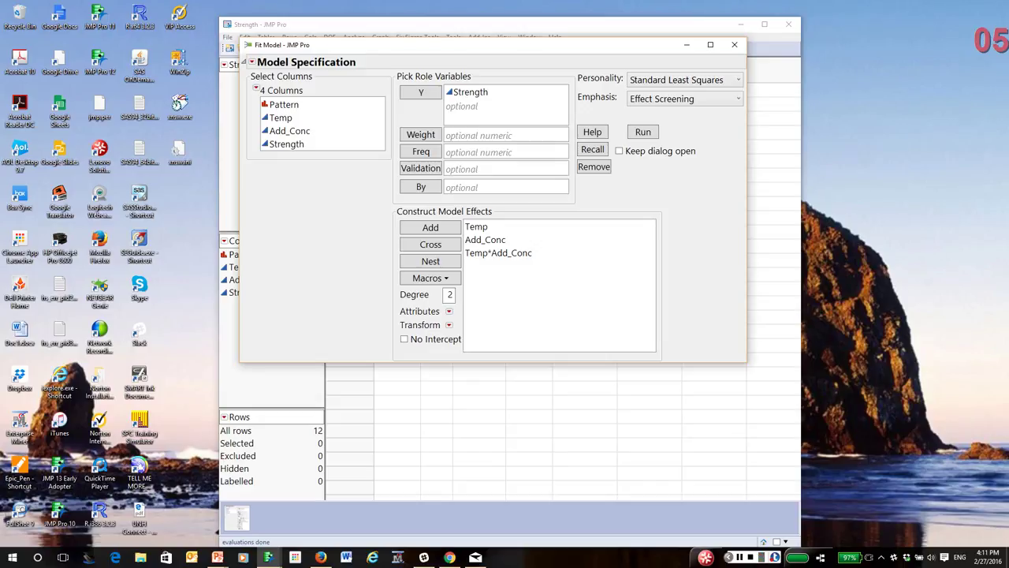
Run the model fit, then move the report window left and widen it
key("Return")
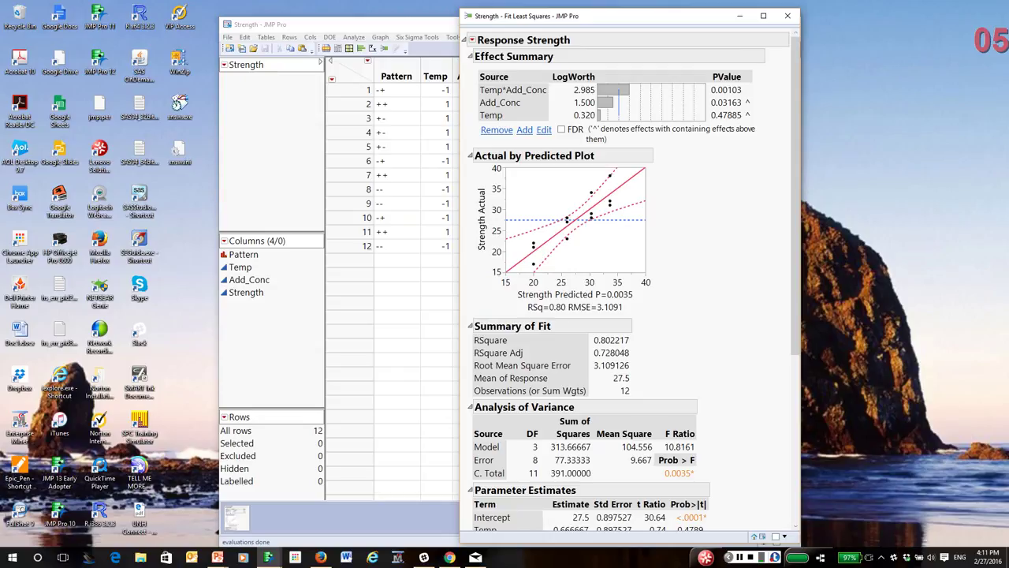
left_click_drag(613, 16, 390, 13)
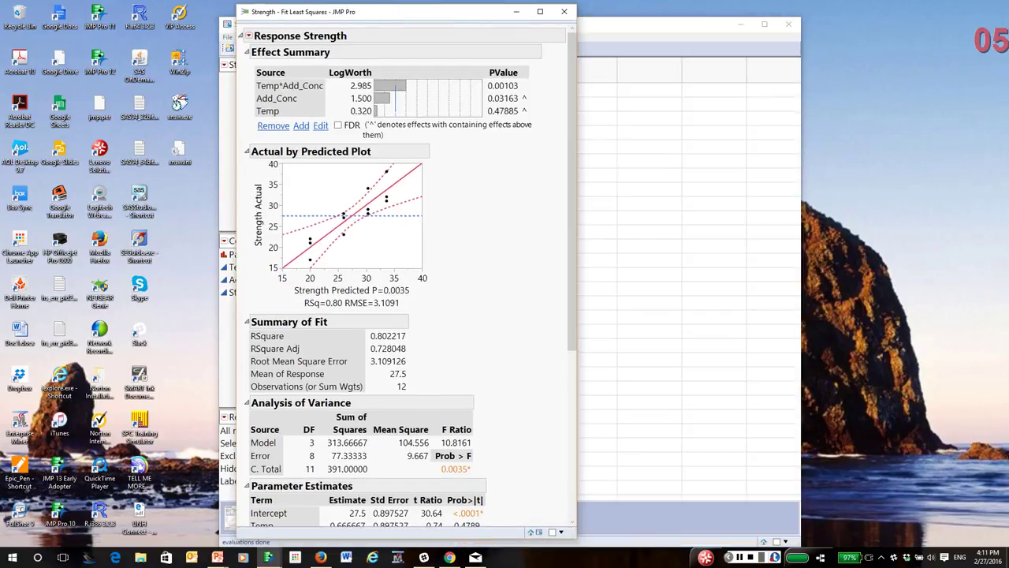
left_click_drag(578, 387, 673, 384)
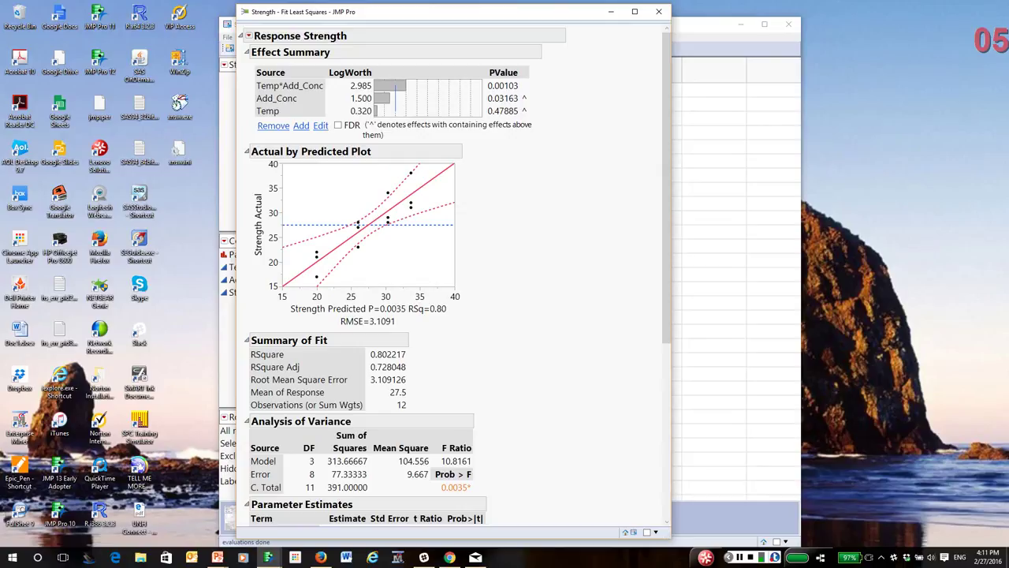
Select the three runs predicted near 20 in the Actual by Predicted plot
mouse_move(268, 323)
left_mouse_down()
mouse_move(545, 338)
mouse_move(256, 299)
mouse_move(269, 323)
mouse_move(334, 333)
left_mouse_up()
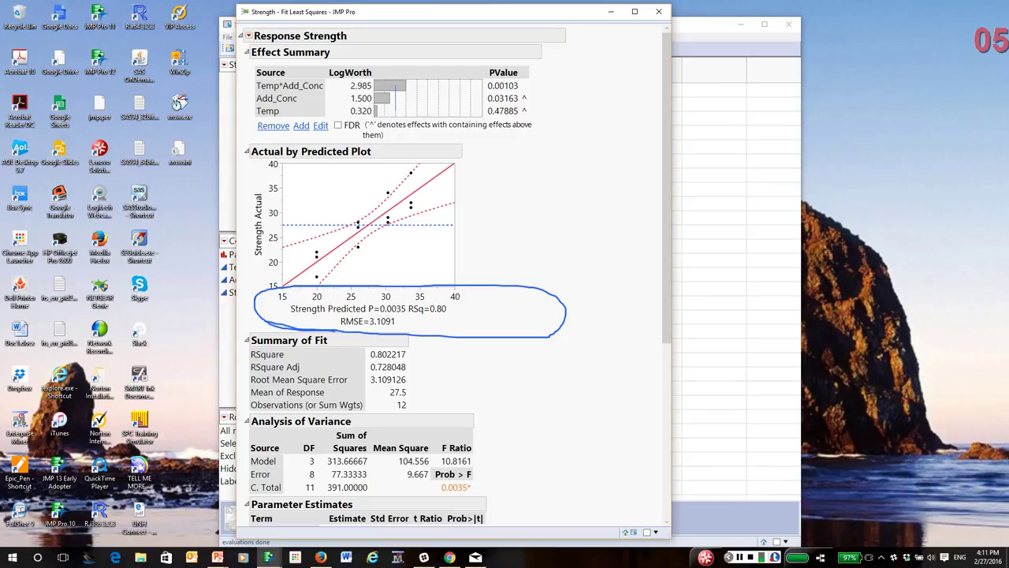
key("ctrl+shift+c")
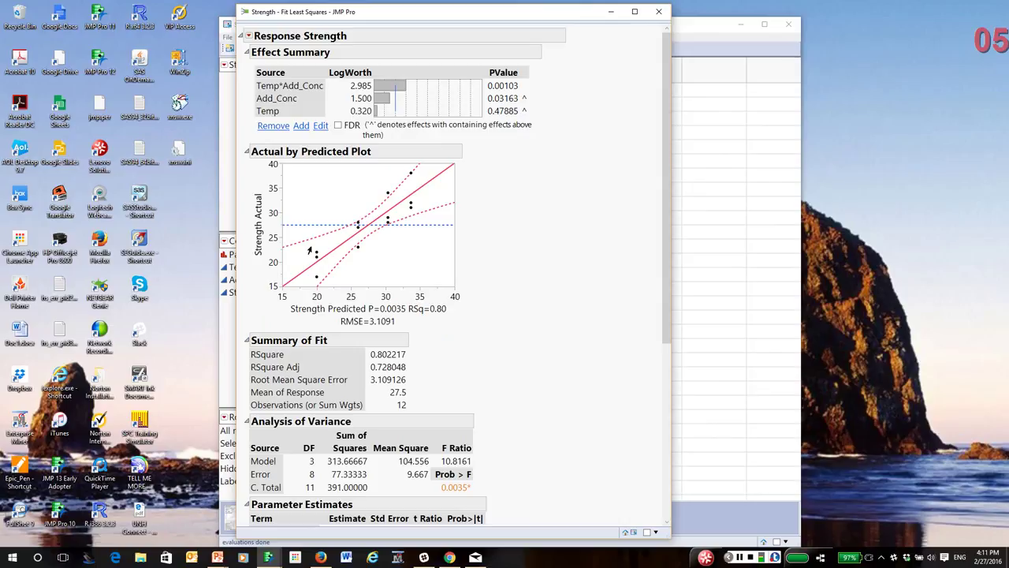
left_click_drag(310, 241, 321, 288)
left_click(425, 272)
left_click_drag(307, 238, 320, 289)
Scroll to the ANOVA table and mark the Error row, mean square 9.667 and Root Mean Square Error
scroll(454, 276, "down", 3)
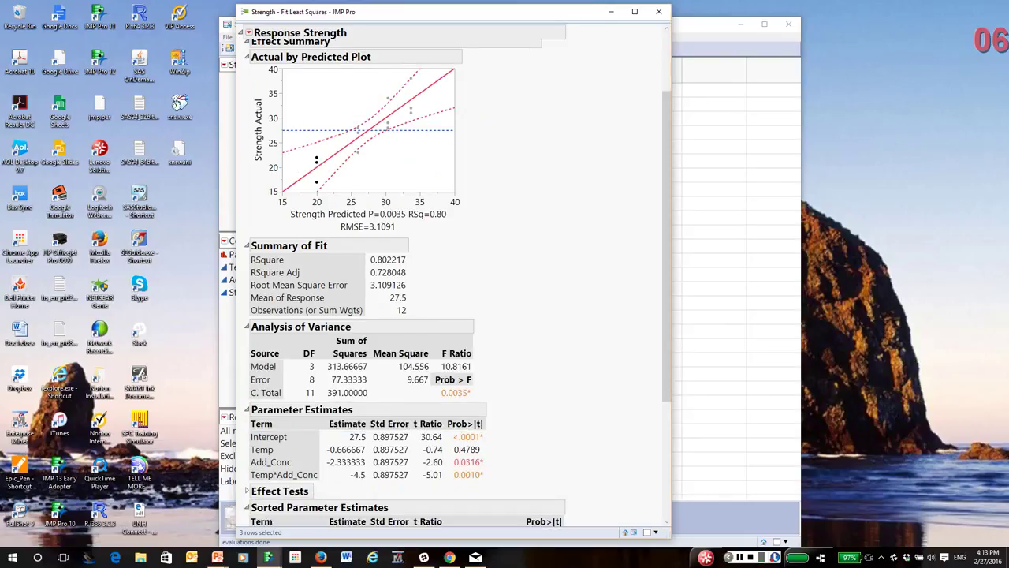
scroll(453, 276, "down", 5)
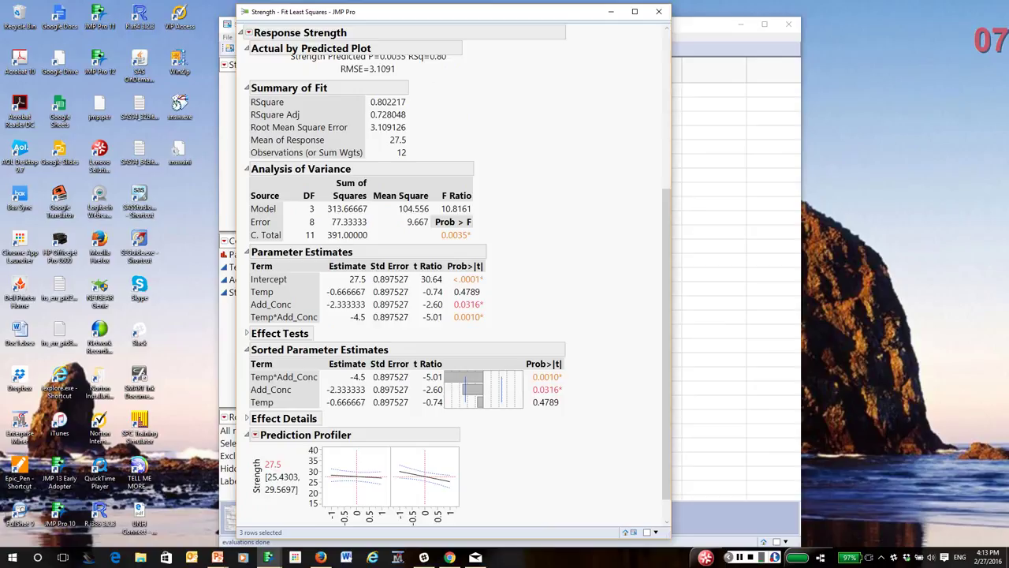
mouse_move(250, 224)
left_mouse_down()
mouse_move(354, 229)
mouse_move(386, 215)
mouse_move(244, 227)
left_mouse_up()
mouse_move(407, 229)
left_mouse_down()
mouse_move(430, 227)
mouse_move(393, 210)
mouse_move(402, 234)
left_mouse_up()
left_click_drag(405, 230, 419, 232)
key("Escape")
mouse_move(242, 119)
left_mouse_down()
mouse_move(238, 131)
mouse_move(287, 140)
mouse_move(432, 126)
mouse_move(274, 115)
mouse_move(247, 120)
mouse_move(244, 134)
left_mouse_up()
scroll(450, 282, "down", 1)
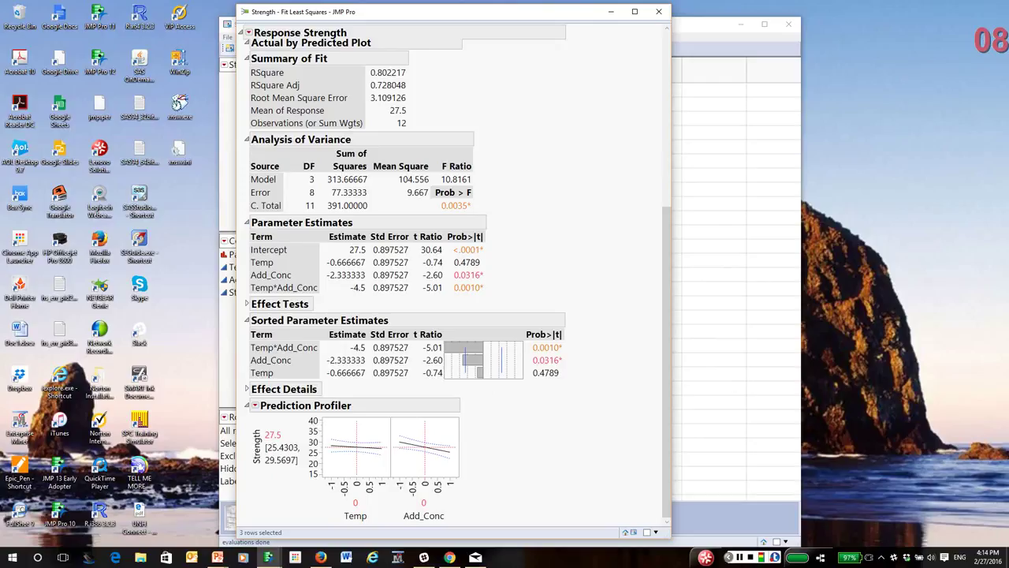
mouse_move(321, 224)
left_mouse_down()
mouse_move(326, 270)
mouse_move(372, 279)
mouse_move(344, 207)
mouse_move(311, 234)
left_mouse_up()
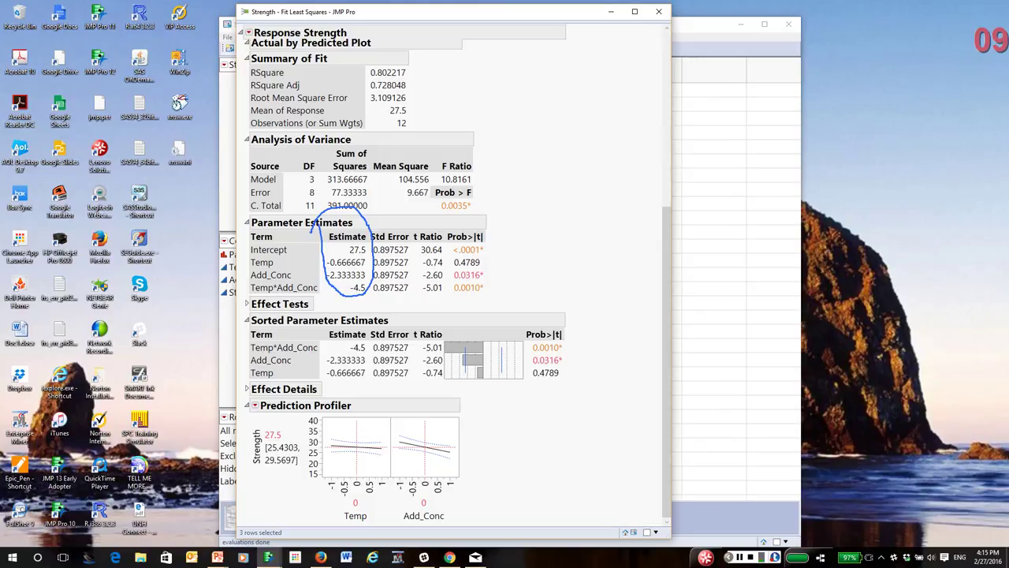
key("ctrl+shift+c")
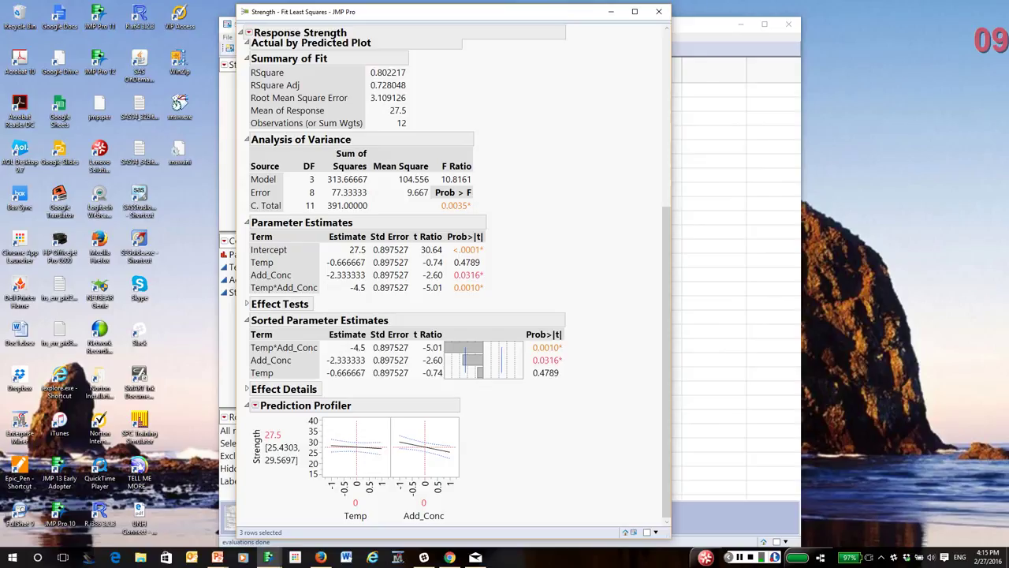
Clear the plot's point selection and save the prediction formula as a Pred Formula Strength column
scroll(454, 276, "up", 5)
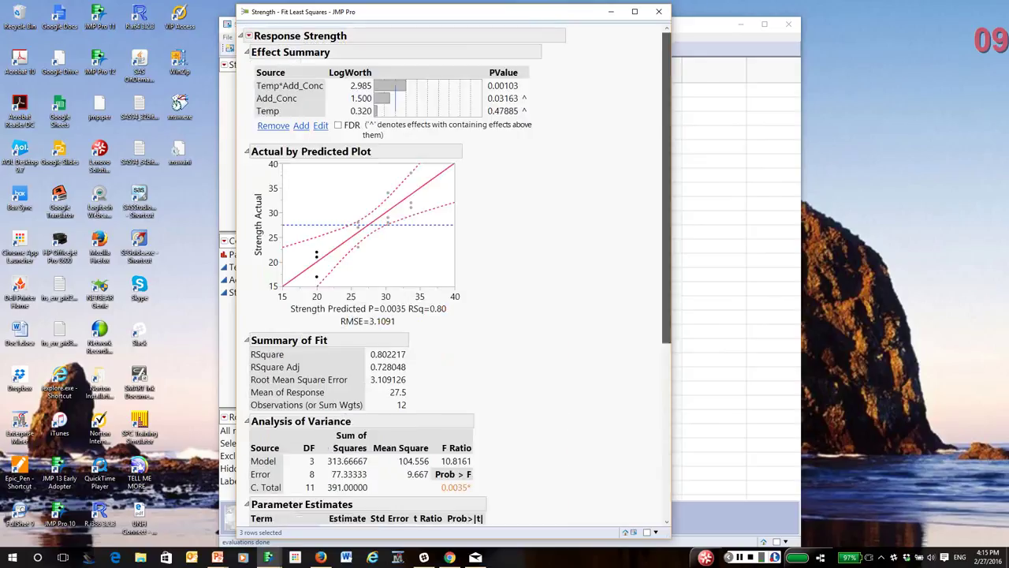
left_click(400, 269)
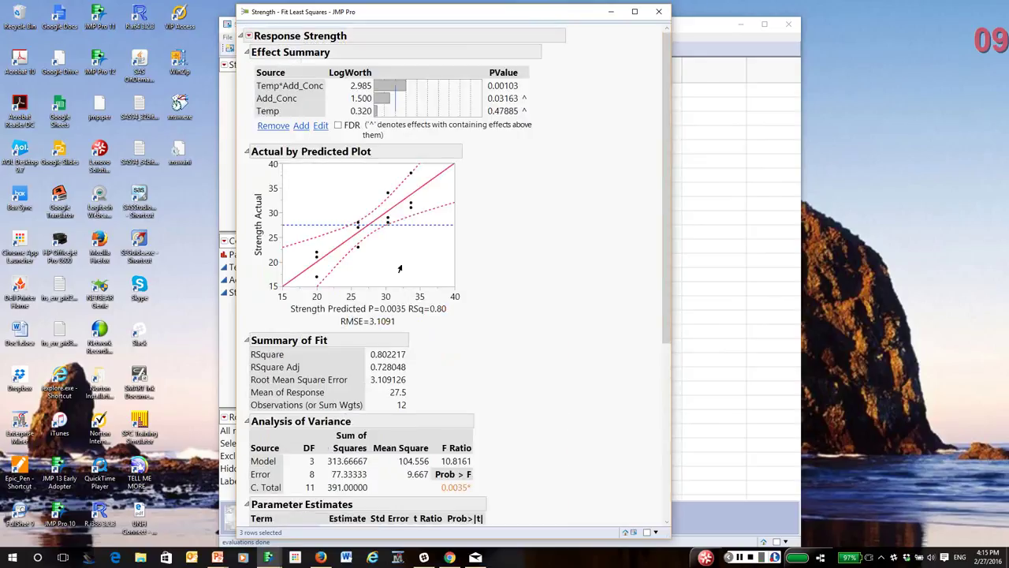
mouse_move(272, 305)
left_mouse_down()
mouse_move(470, 347)
mouse_move(514, 315)
mouse_move(251, 316)
left_mouse_up()
key("Escape")
left_click(248, 35)
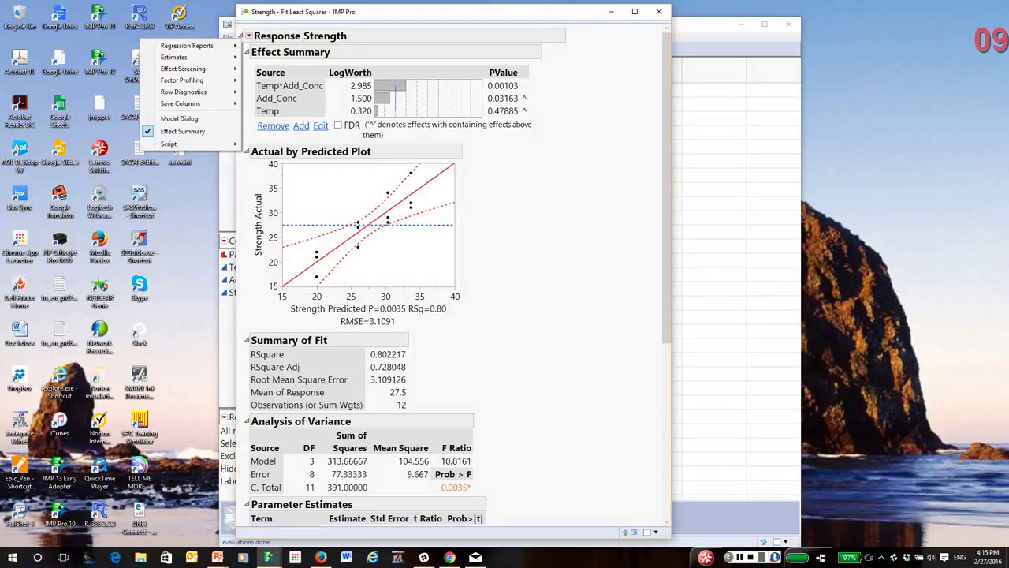
mouse_move(189, 103)
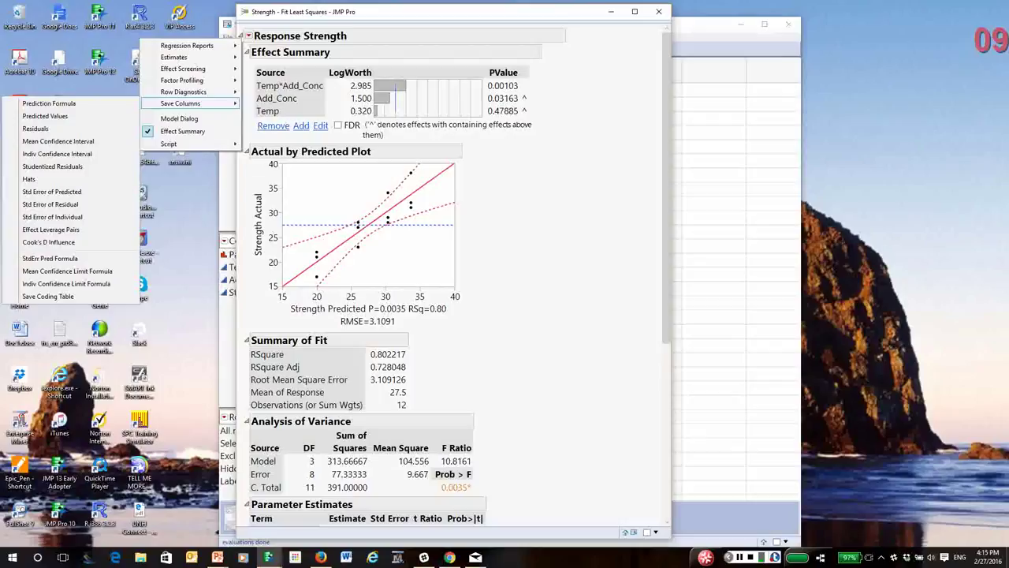
left_click(47, 102)
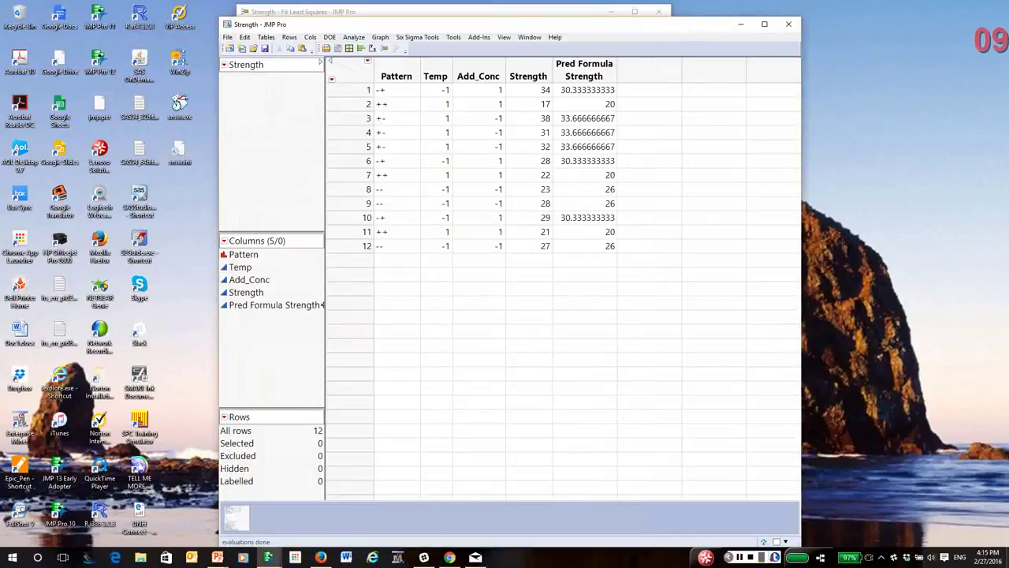
Inspect the formula of the Pred Formula Strength column, then return to the Fit Least Squares report
left_click(319, 304)
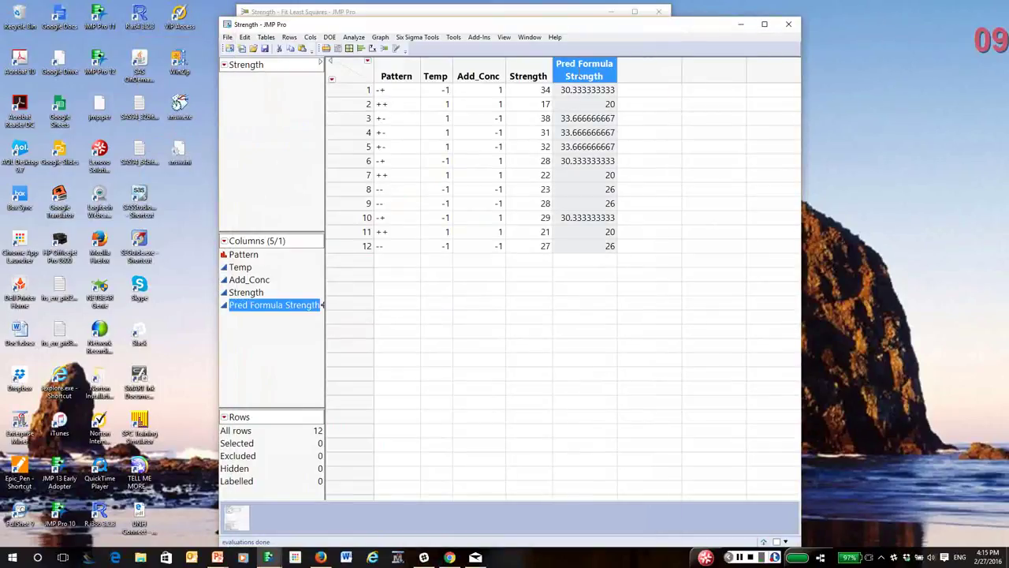
right_click(582, 75)
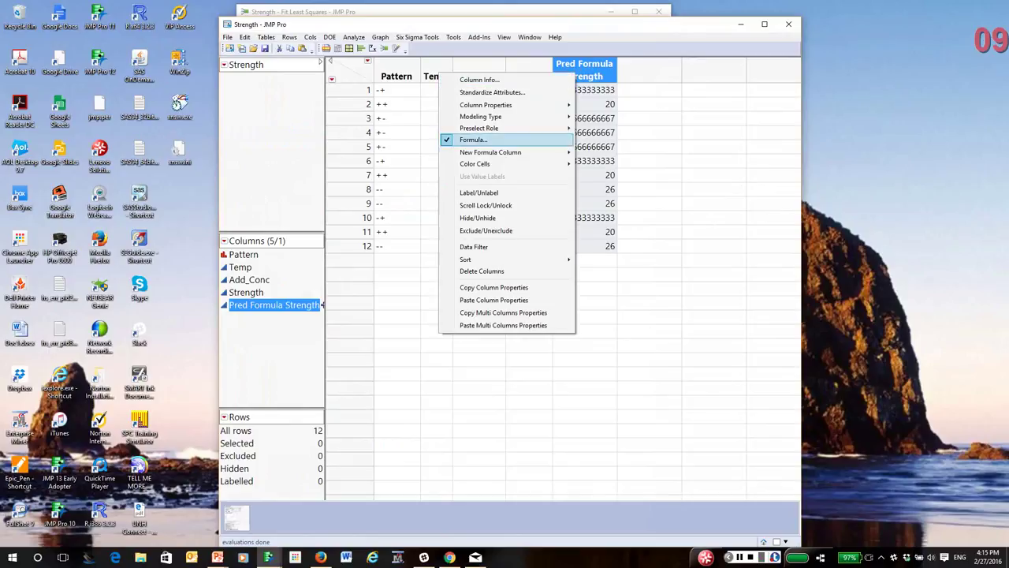
key("Escape")
left_click(322, 304)
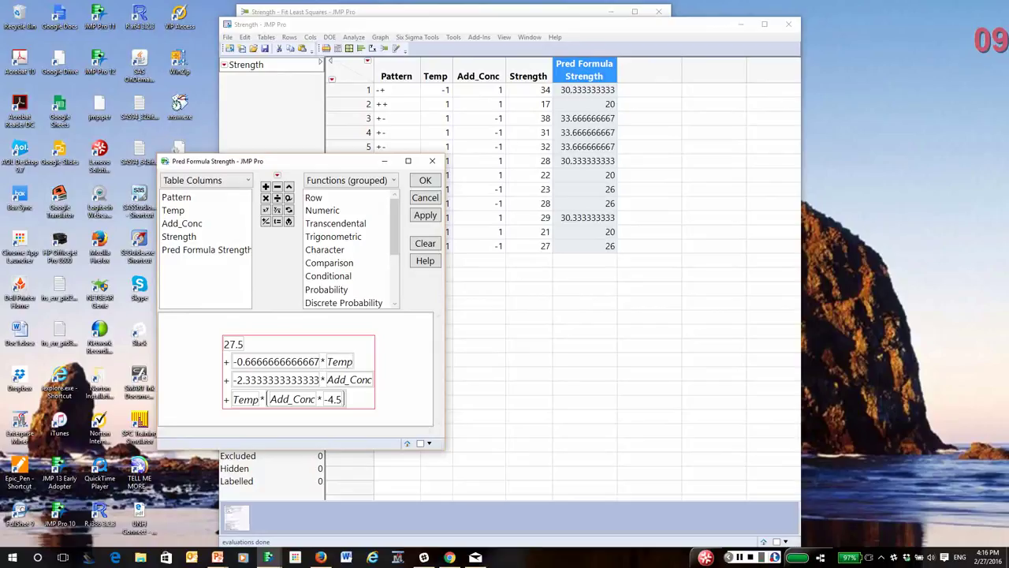
key("Escape")
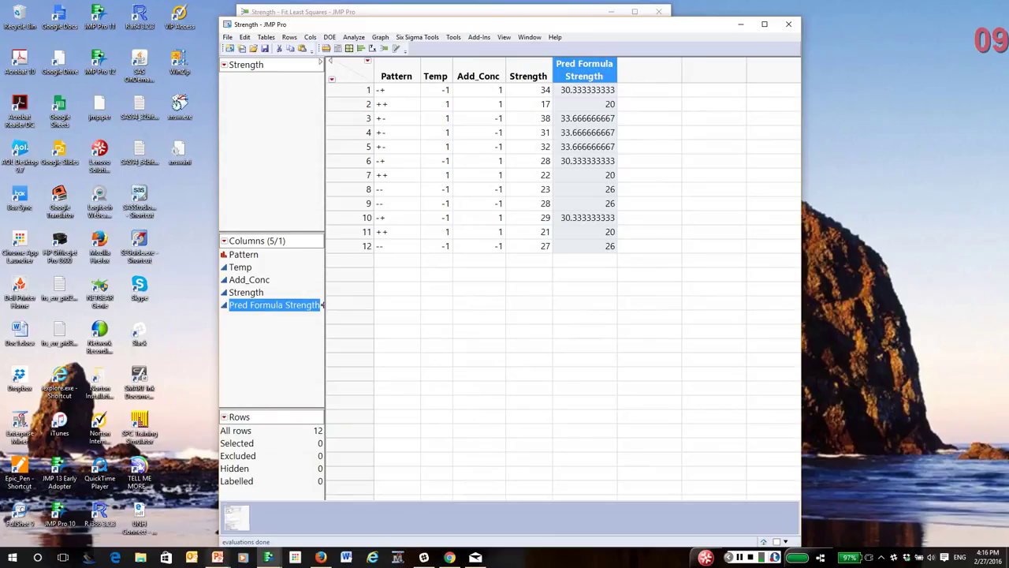
left_click(237, 516)
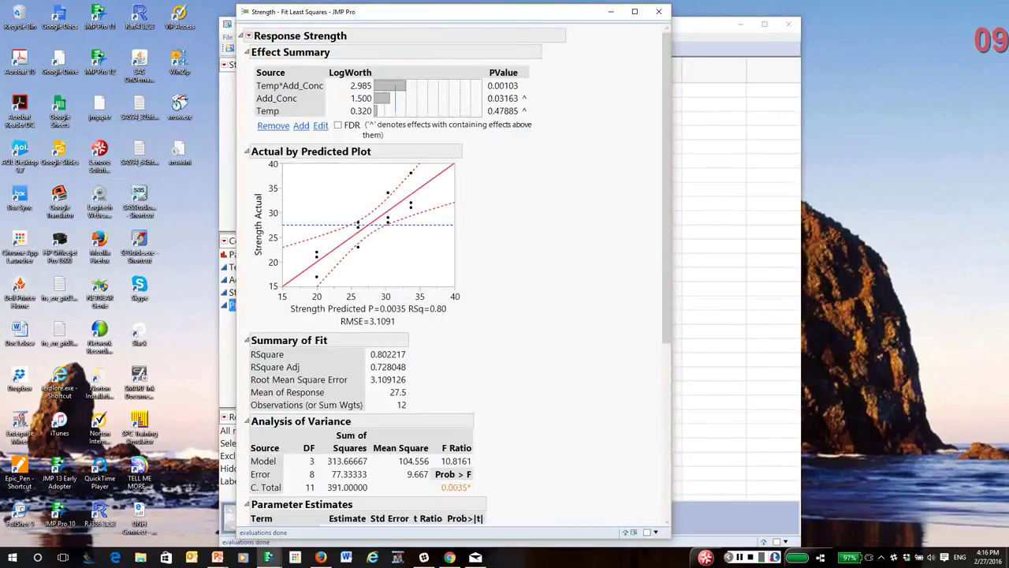
Scroll to Parameter Estimates and mark the t Ratio column and the Intercept and Temp rows
scroll(454, 276, "down", 3)
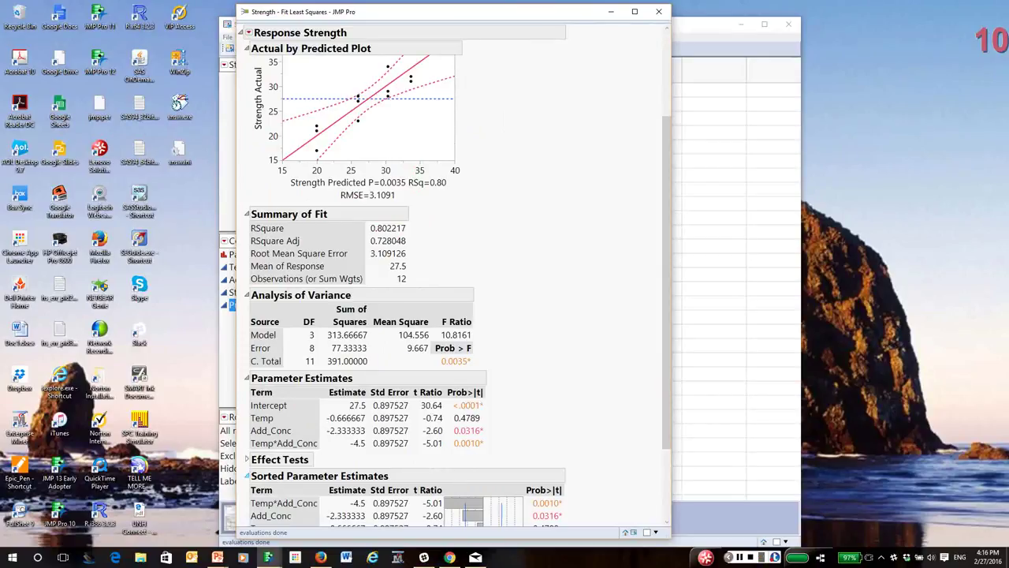
scroll(365, 290, "down", 3)
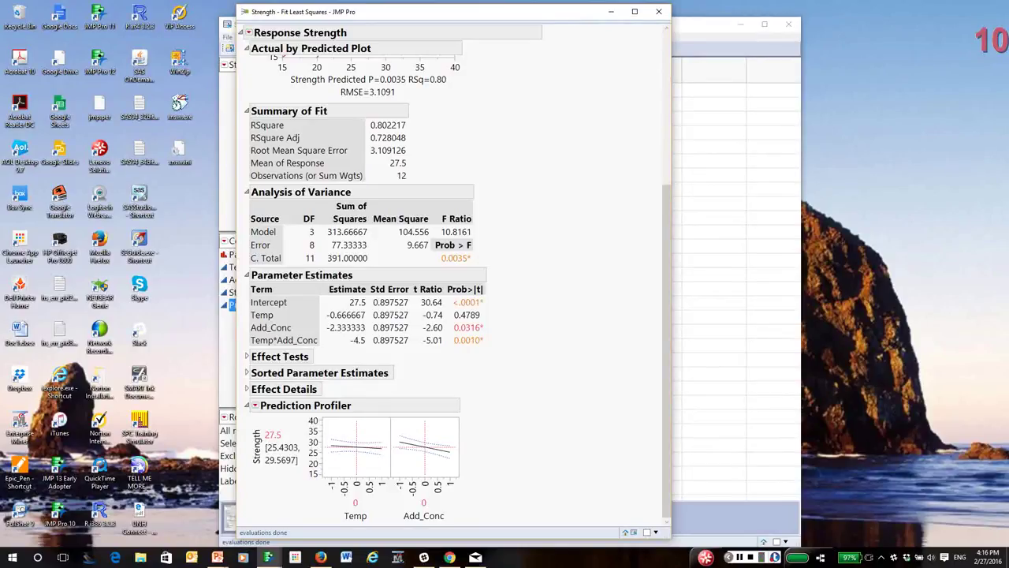
mouse_move(410, 274)
left_mouse_down()
mouse_move(407, 326)
mouse_move(461, 326)
mouse_move(461, 304)
mouse_move(412, 274)
left_mouse_up()
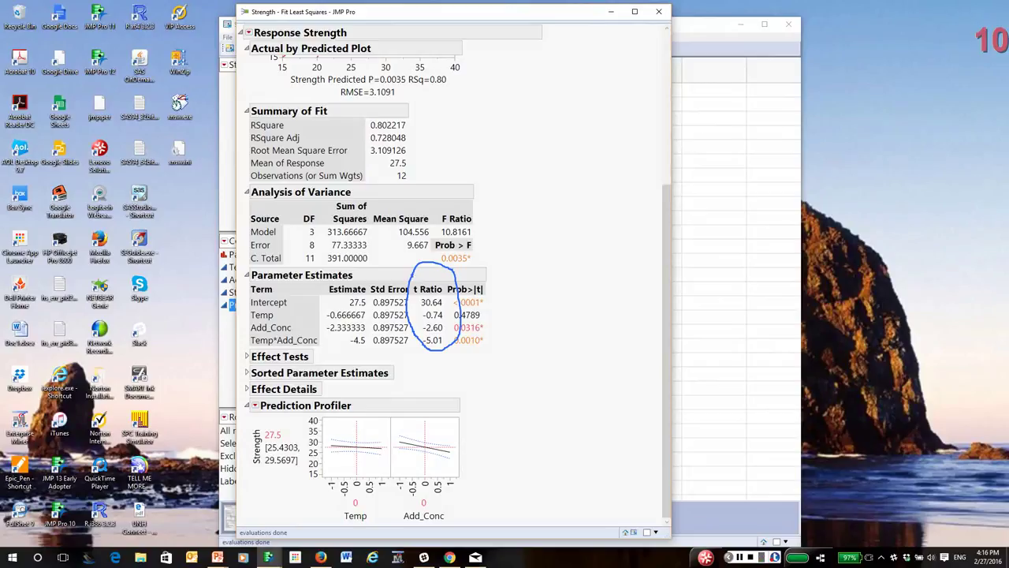
key("Escape")
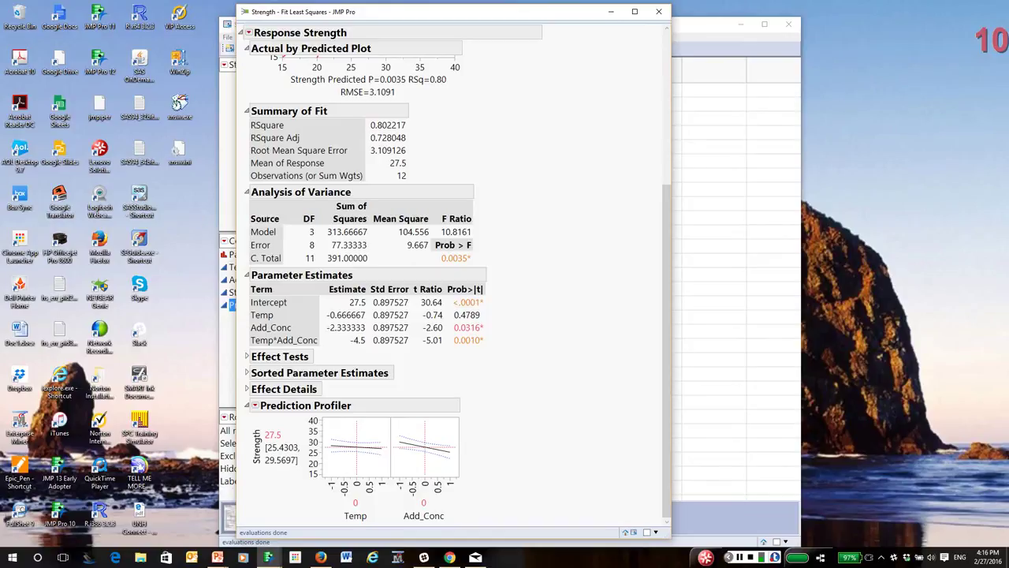
mouse_move(249, 317)
left_mouse_down()
mouse_move(308, 320)
mouse_move(370, 304)
mouse_move(252, 312)
left_mouse_up()
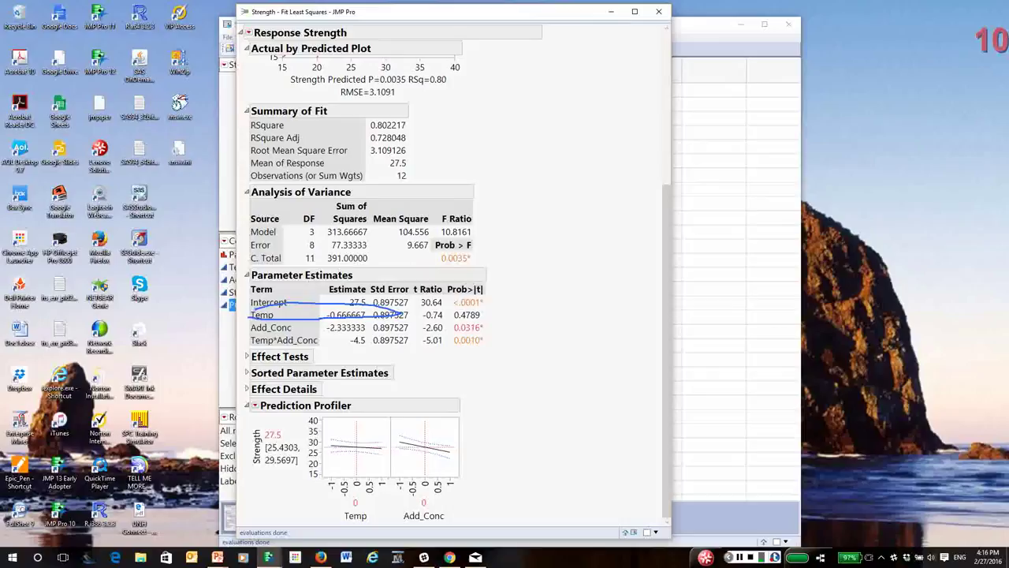
key("ctrl+shift+c")
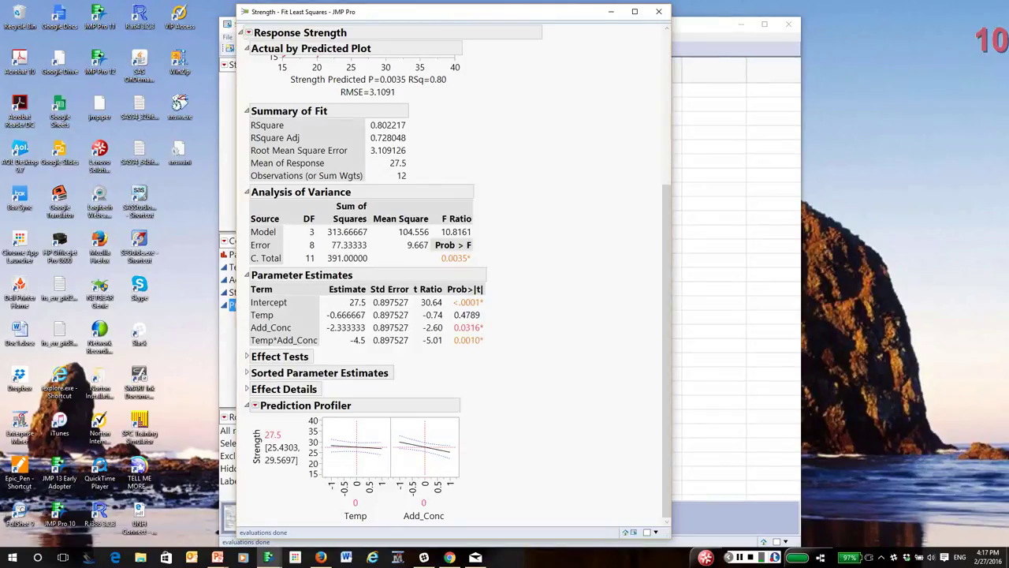
mouse_move(505, 298)
left_mouse_down()
mouse_move(465, 277)
mouse_move(484, 359)
mouse_move(506, 322)
mouse_move(503, 277)
left_mouse_up()
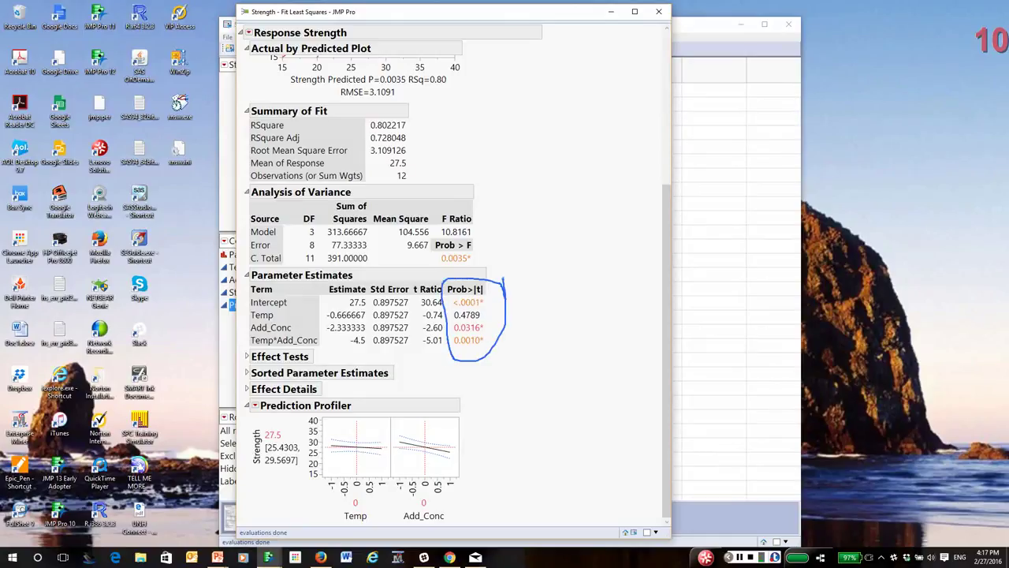
key("ctrl+shift+c")
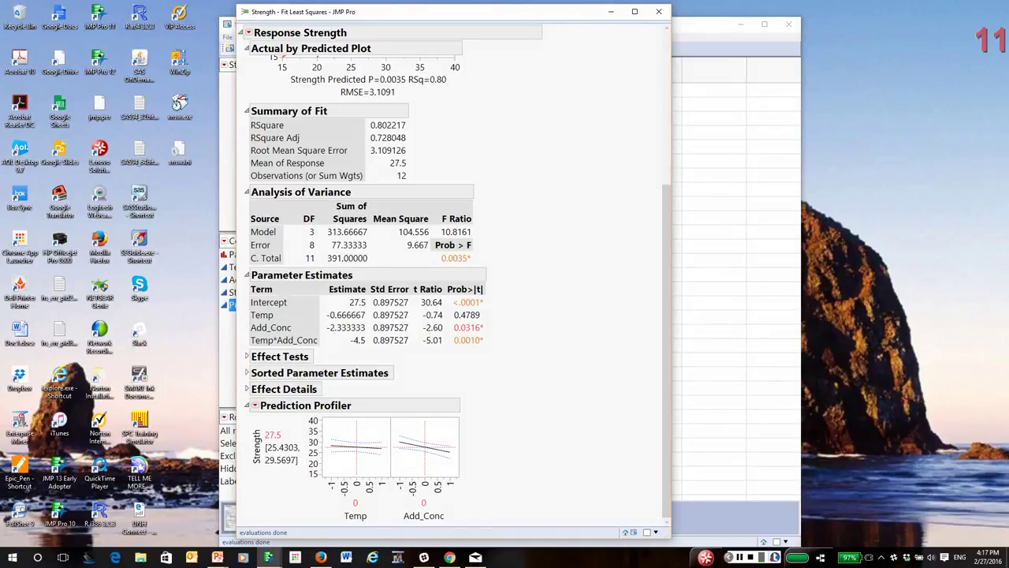
mouse_move(242, 332)
left_mouse_down()
mouse_move(267, 347)
mouse_move(495, 342)
mouse_move(384, 327)
mouse_move(240, 331)
left_mouse_up()
mouse_move(239, 338)
left_mouse_down()
mouse_move(267, 354)
mouse_move(510, 344)
mouse_move(366, 326)
mouse_move(250, 334)
left_mouse_up()
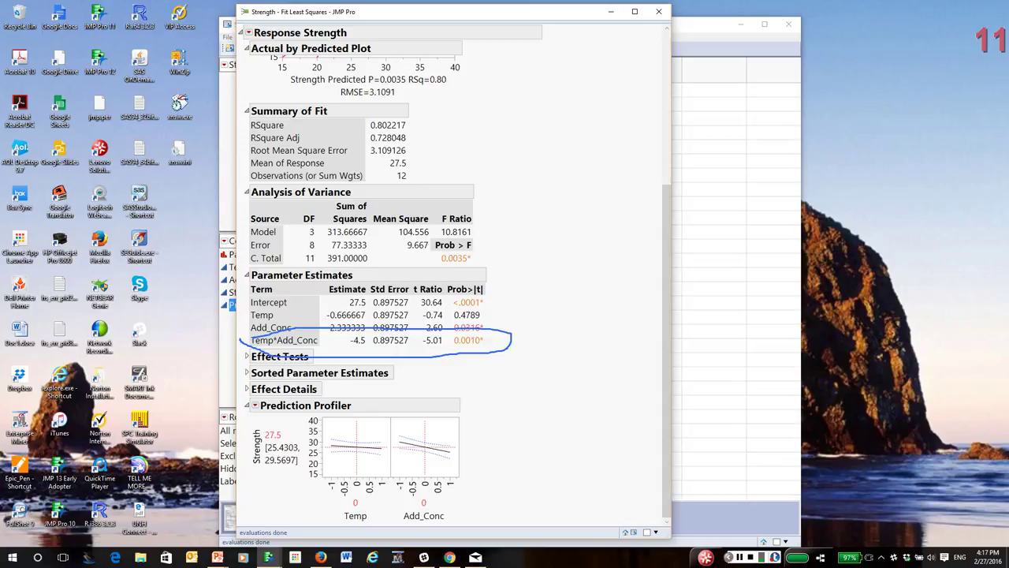
key("ctrl+z")
mouse_move(501, 307)
left_mouse_down()
mouse_move(347, 310)
mouse_move(241, 325)
mouse_move(498, 320)
mouse_move(483, 305)
left_mouse_up()
key("ctrl+shift+c")
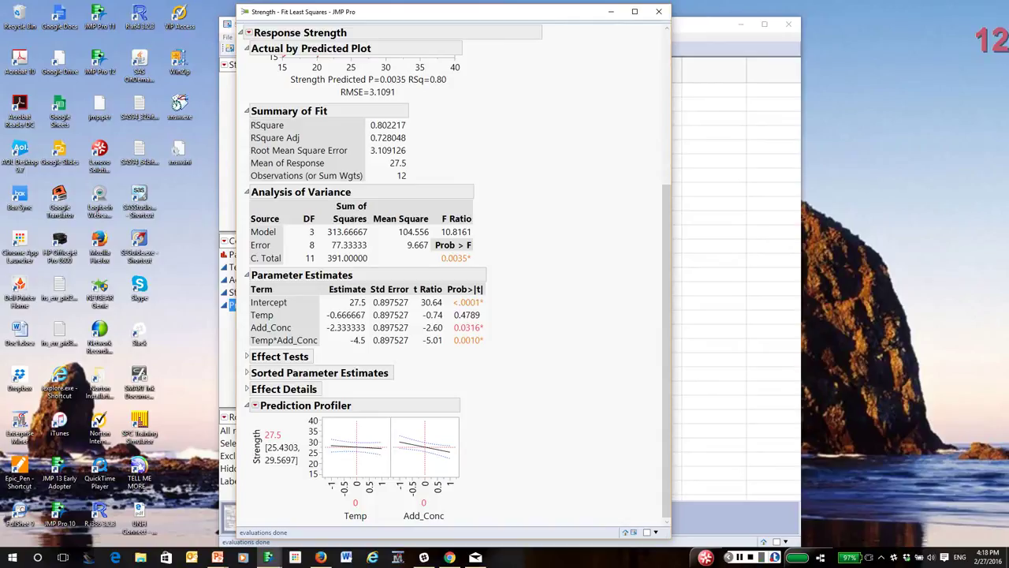
Nudge the report window up and mark Effect Details and the Prediction Profiler
left_click_drag(575, 17, 576, 14)
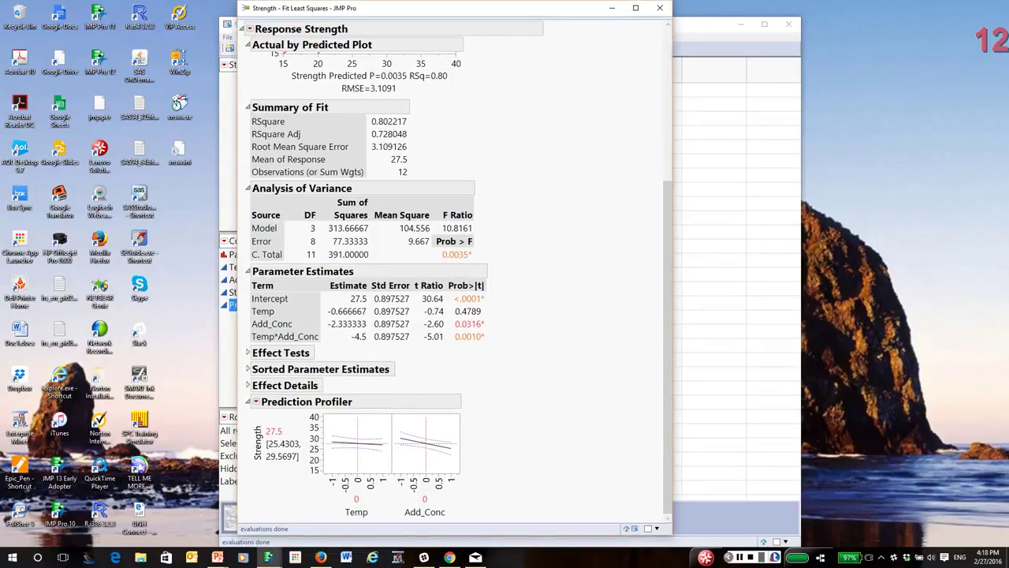
mouse_move(537, 391)
left_mouse_down()
mouse_move(403, 426)
mouse_move(530, 389)
mouse_move(543, 371)
left_mouse_up()
key("ctrl+shift+c")
Drag Temp from -1 toward 1 in the profiler, then back to -0.019
left_click(355, 466)
left_click_drag(355, 466, 324, 465)
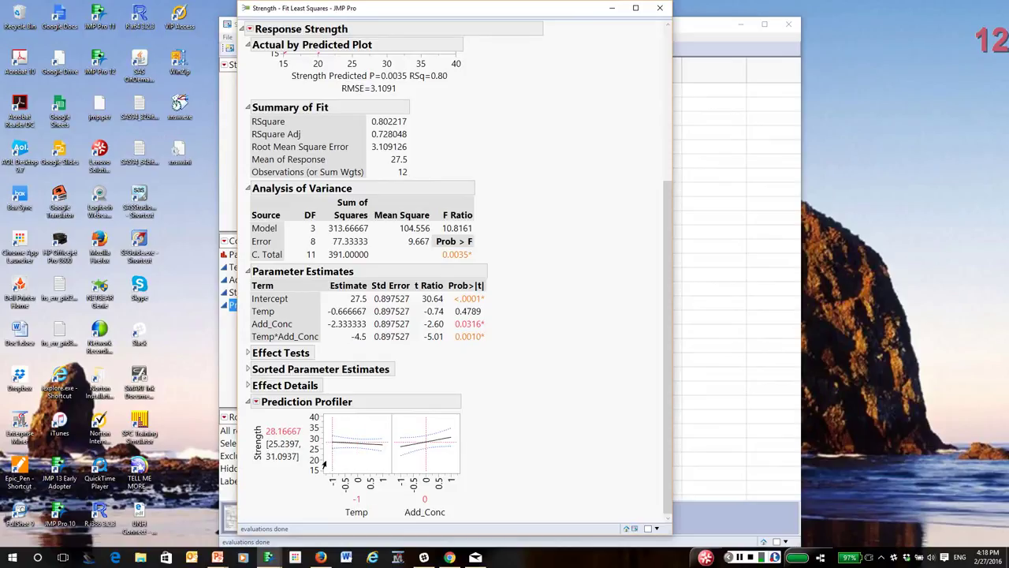
left_click(364, 461)
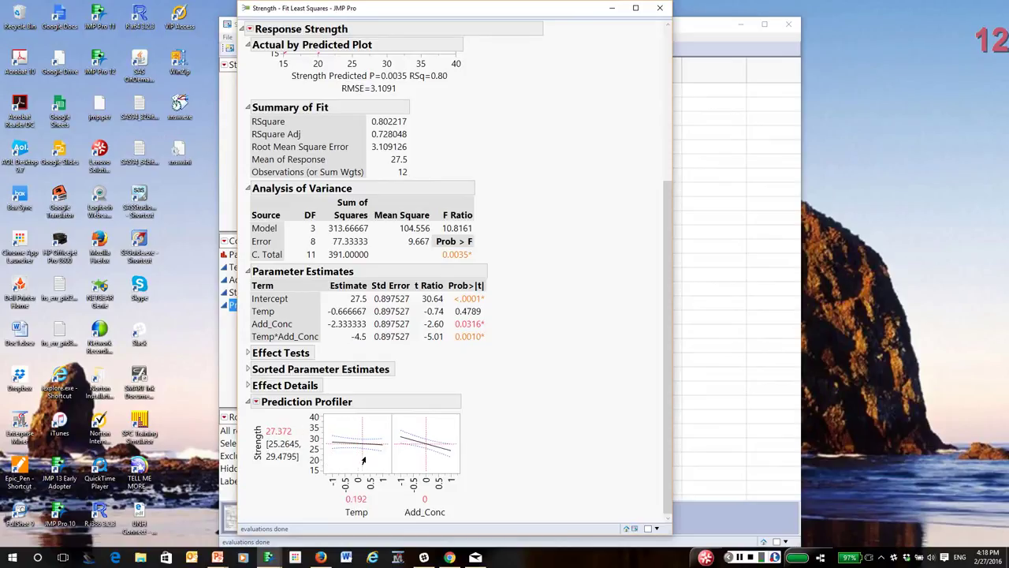
left_click_drag(364, 461, 383, 457)
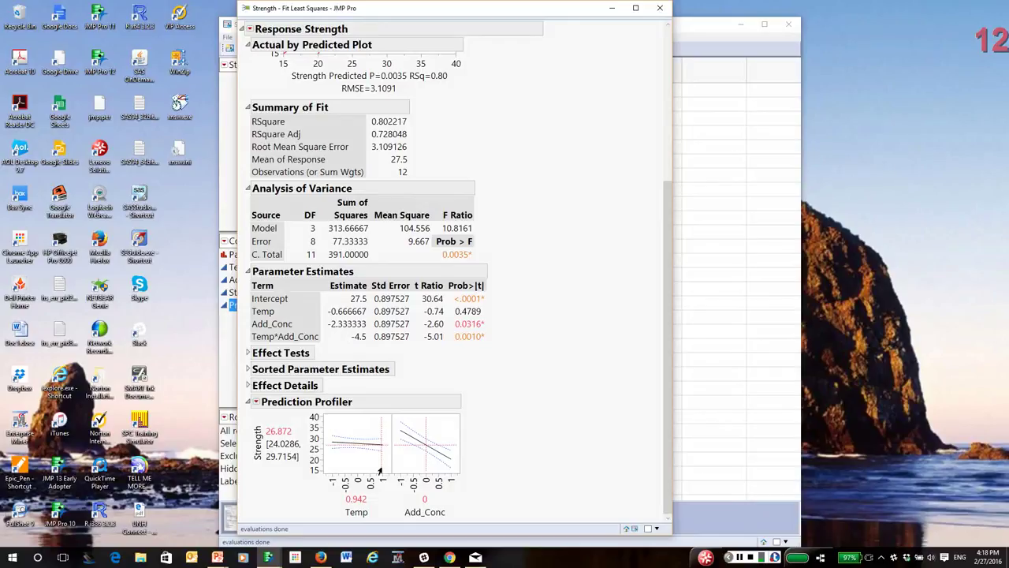
left_click_drag(380, 471, 356, 470)
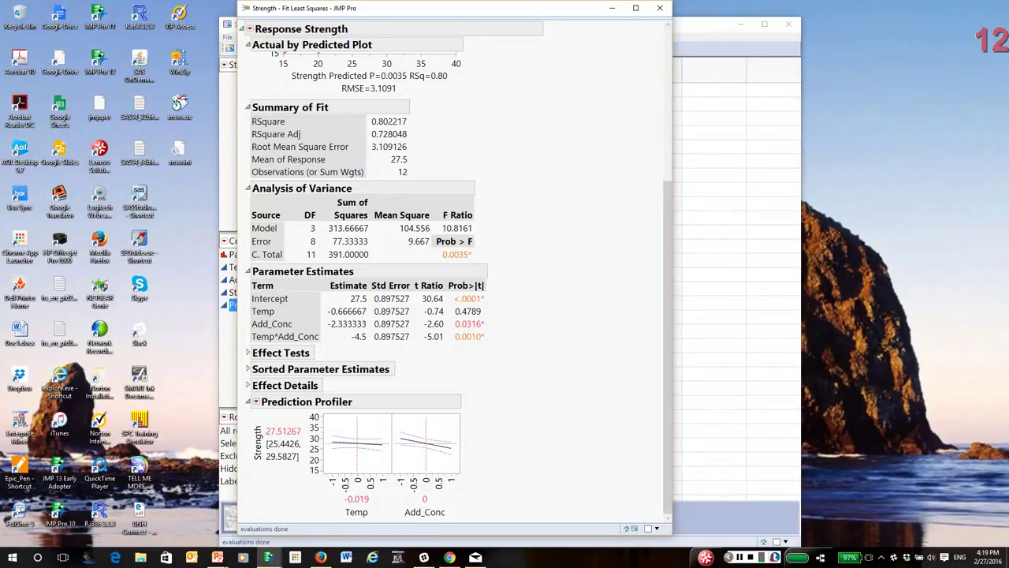
mouse_move(374, 397)
left_mouse_down()
mouse_move(385, 462)
mouse_move(398, 450)
mouse_move(351, 404)
left_mouse_up()
Swing Add_Conc between -1 and 1 twice in the profiler, ending near zero at -0.019
left_click_drag(422, 468, 388, 471)
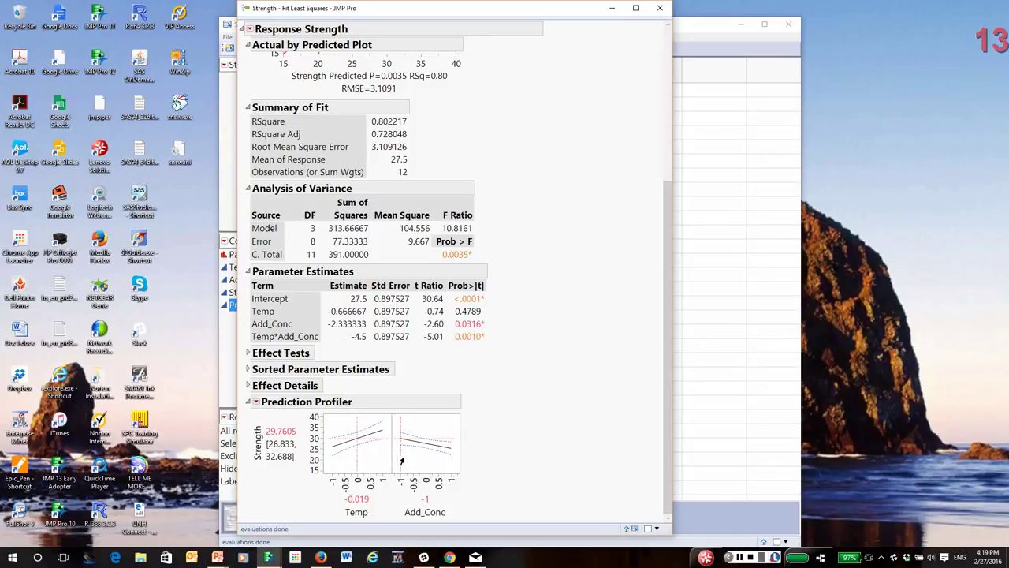
left_click_drag(399, 461, 456, 466)
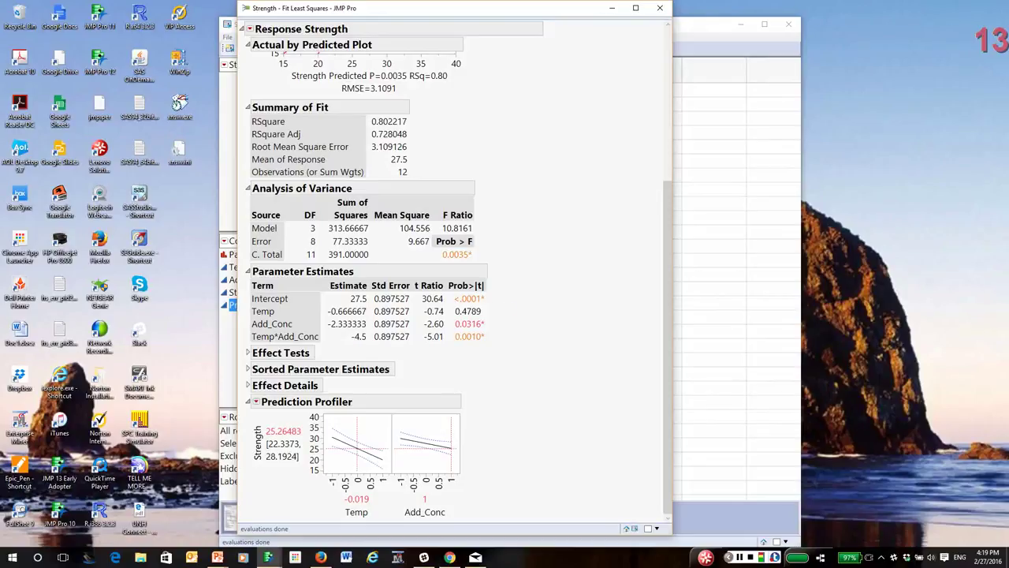
mouse_move(511, 303)
left_mouse_down()
mouse_move(445, 320)
mouse_move(498, 308)
left_mouse_up()
key("ctrl+z")
left_click_drag(451, 467, 422, 465)
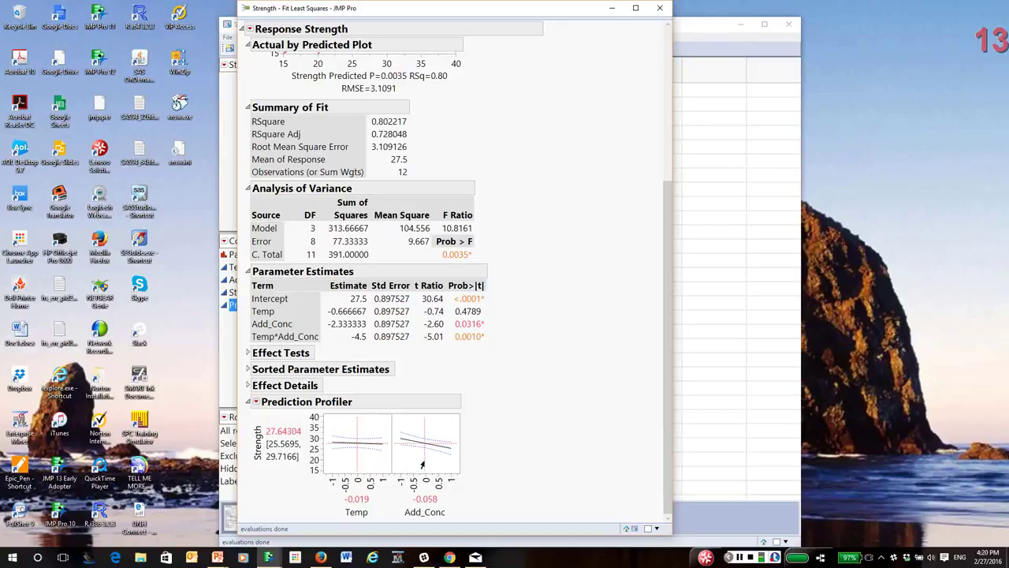
left_click_drag(422, 465, 381, 467)
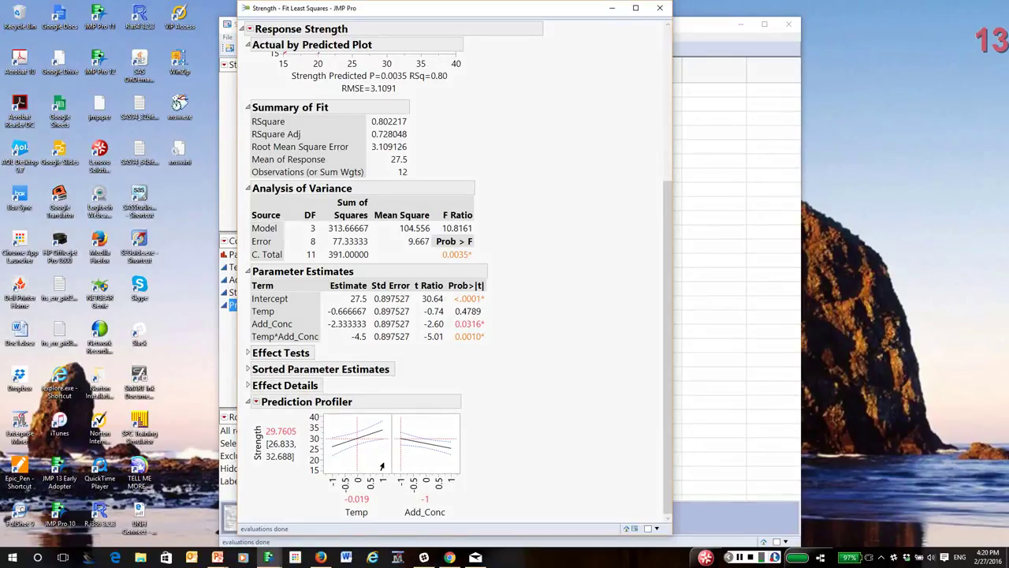
left_click_drag(399, 467, 457, 467)
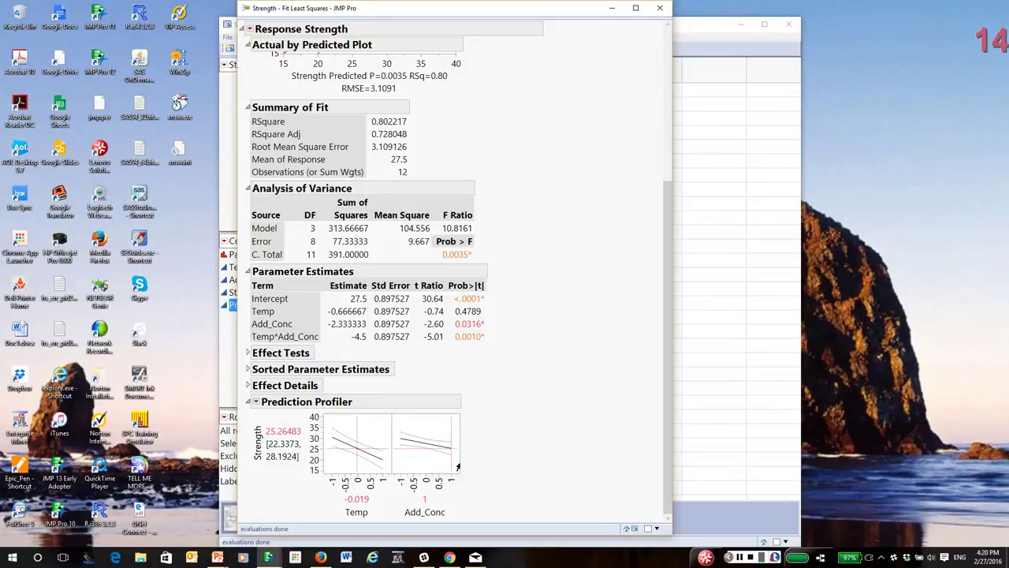
left_click_drag(458, 467, 423, 464)
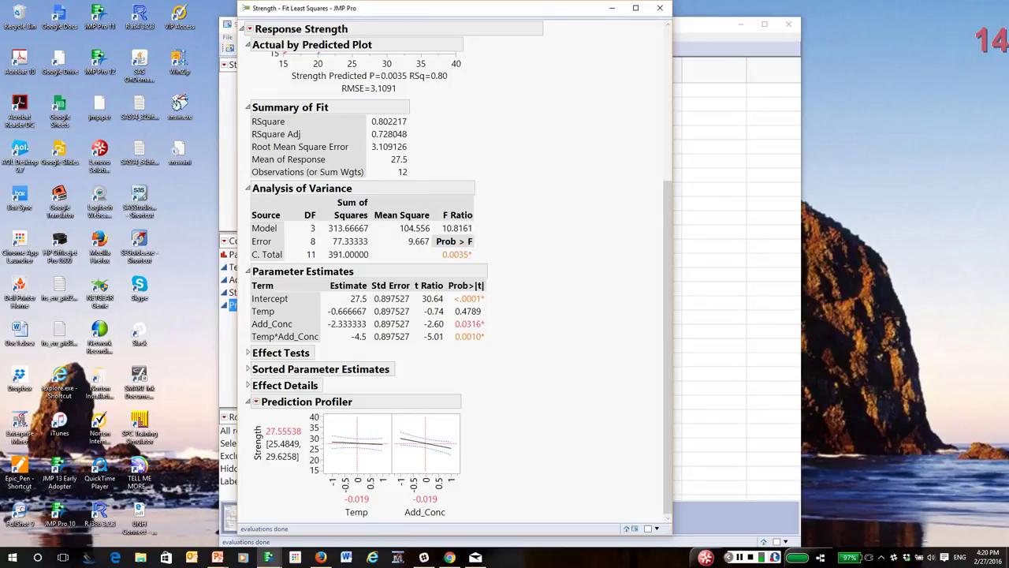
Add Factor Profiling > Interaction Plots and mark the Add_Conc plot and its Strength axis
left_click(249, 28)
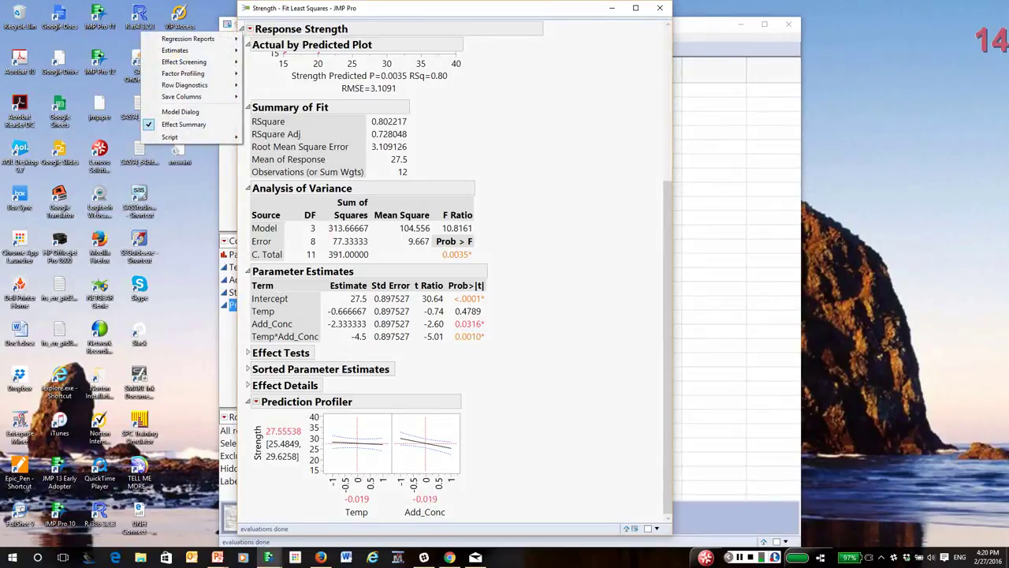
mouse_move(189, 73)
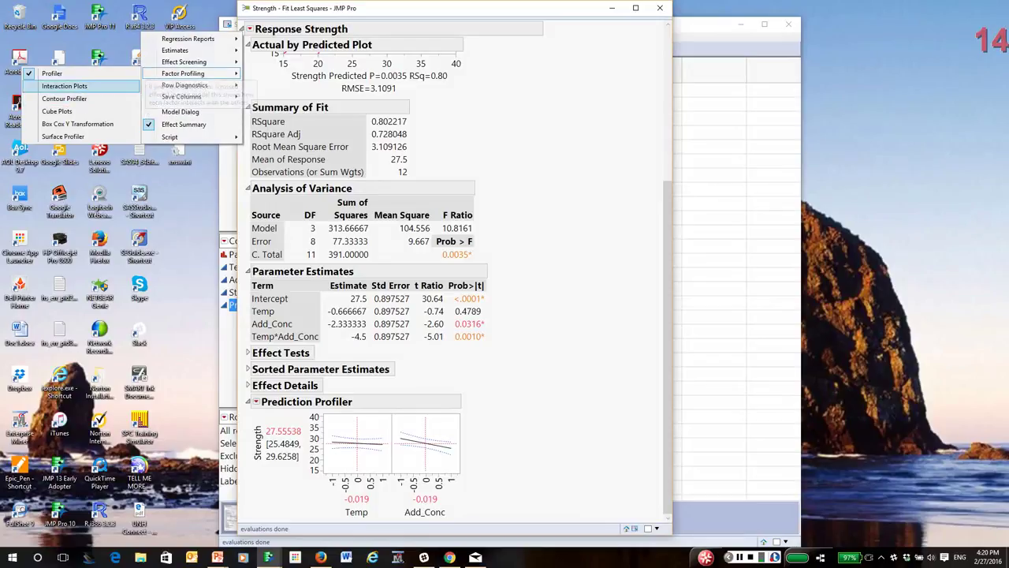
left_click(65, 86)
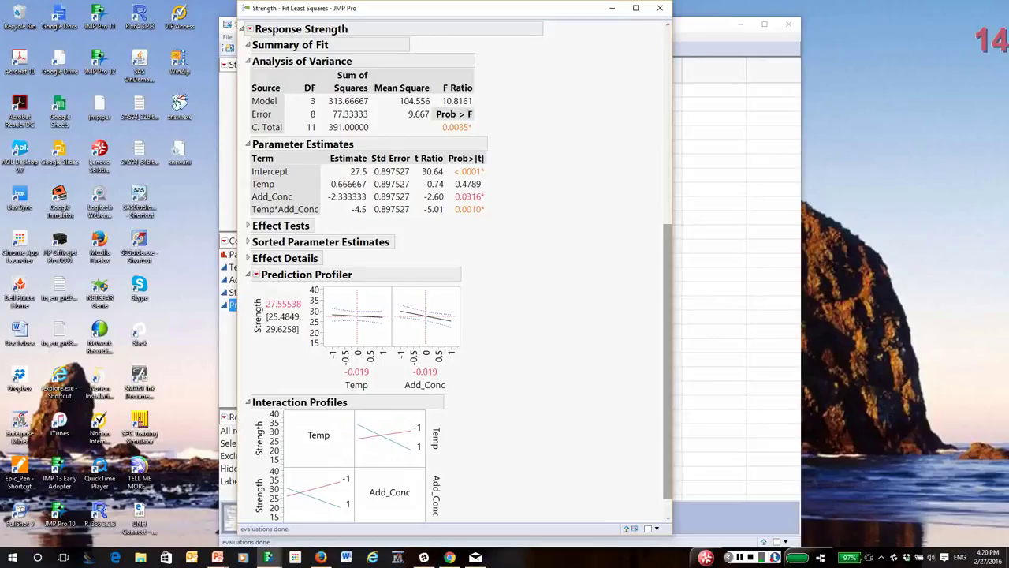
scroll(449, 276, "down", 1)
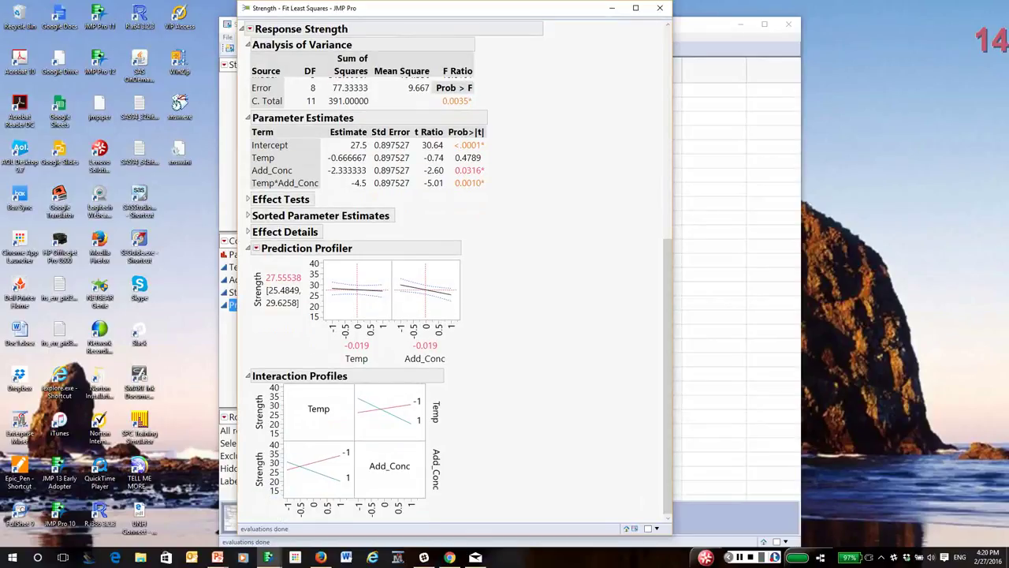
left_click_drag(362, 481, 398, 479)
mouse_move(254, 401)
left_mouse_down()
mouse_move(247, 425)
mouse_move(276, 366)
mouse_move(262, 362)
left_mouse_up()
Add a Contour Profiler for Strength with gridded contours from 17 to 38 in 2.625 steps
left_click(249, 28)
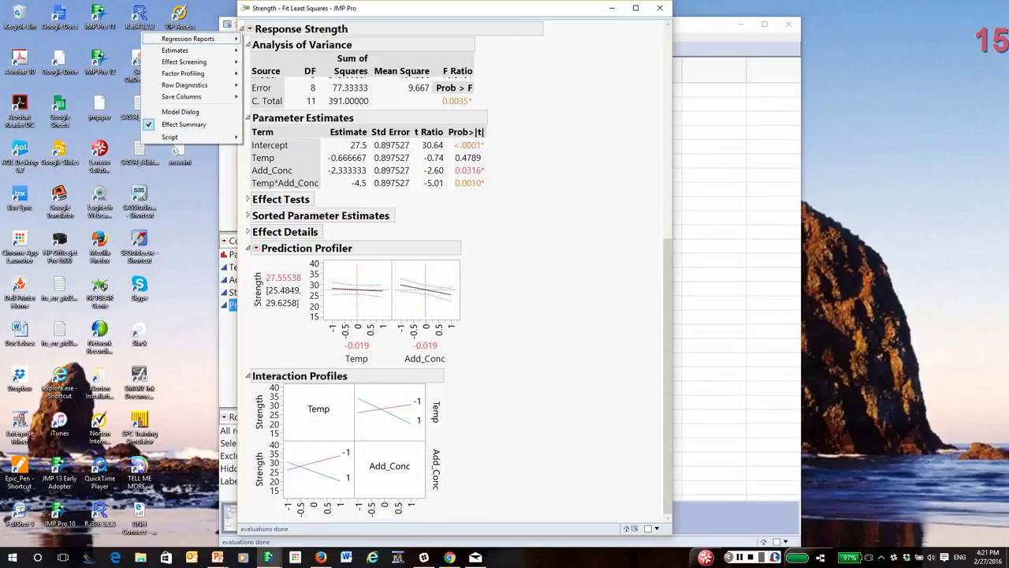
mouse_move(189, 73)
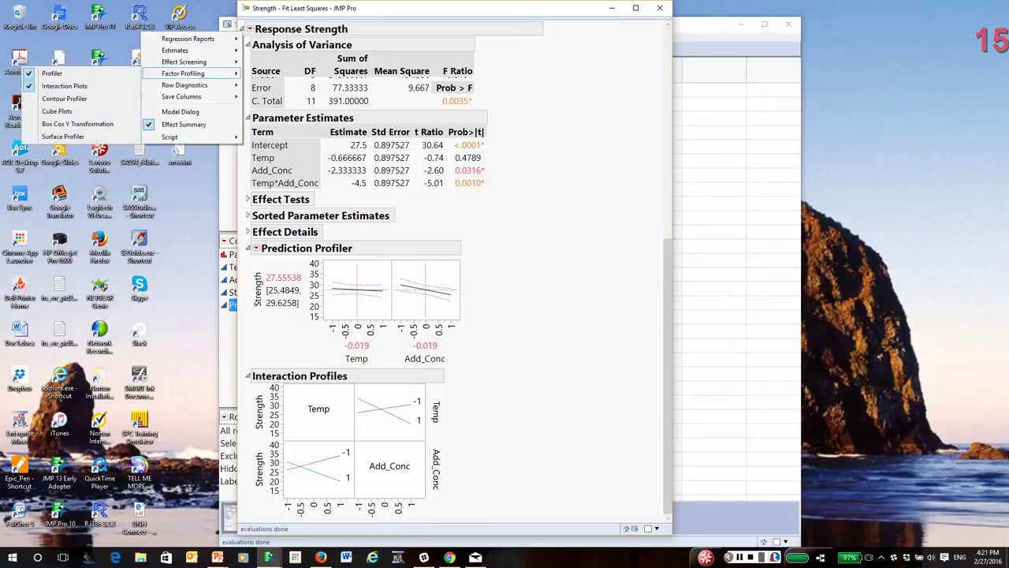
left_click(64, 99)
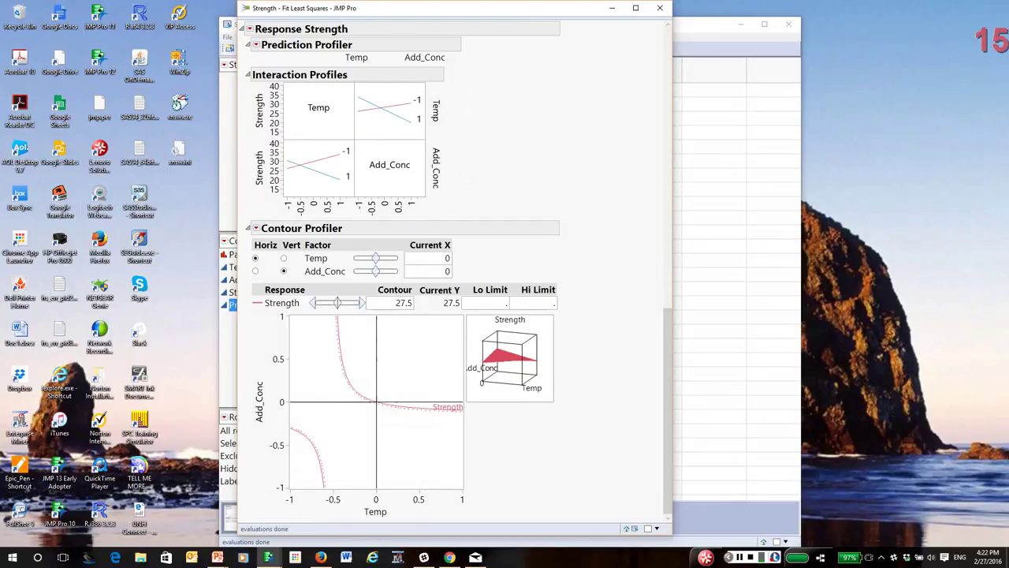
left_click(256, 228)
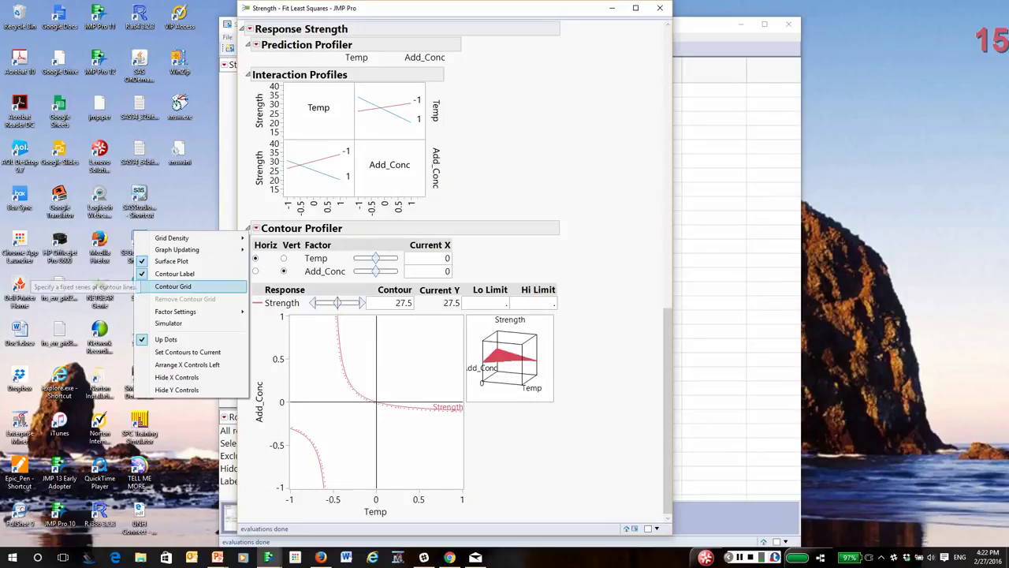
left_click(172, 286)
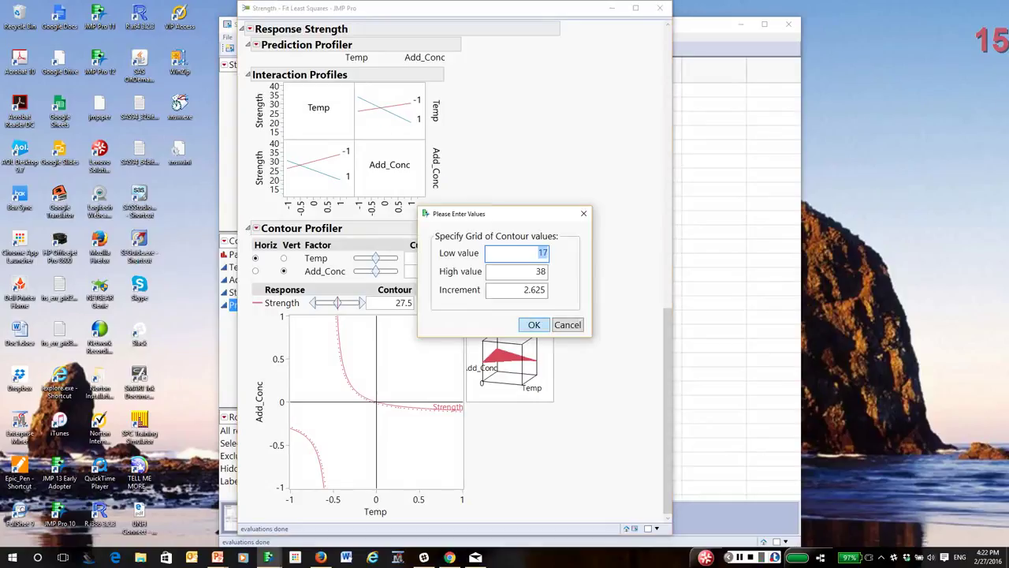
left_click(533, 324)
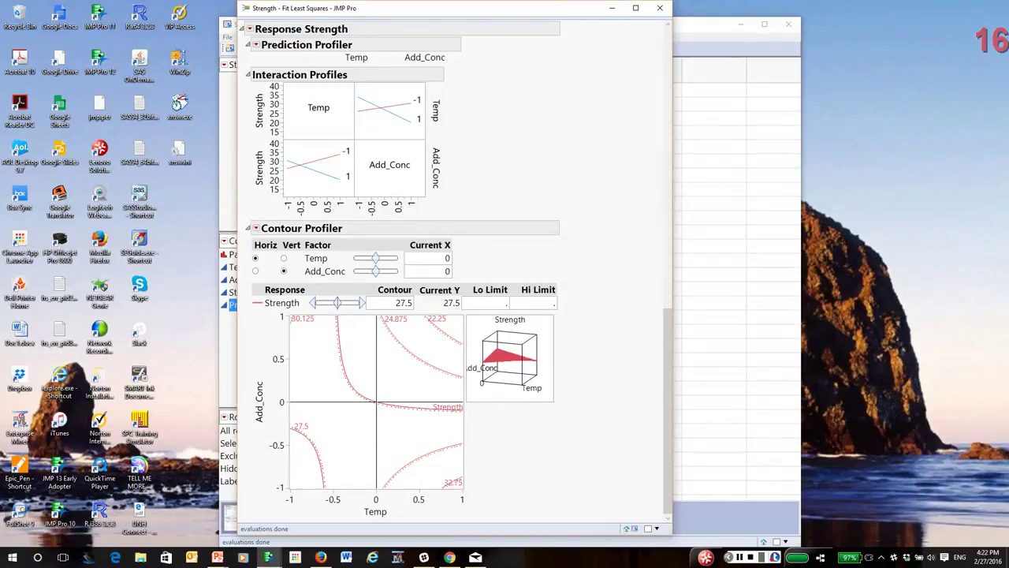
left_click(255, 44)
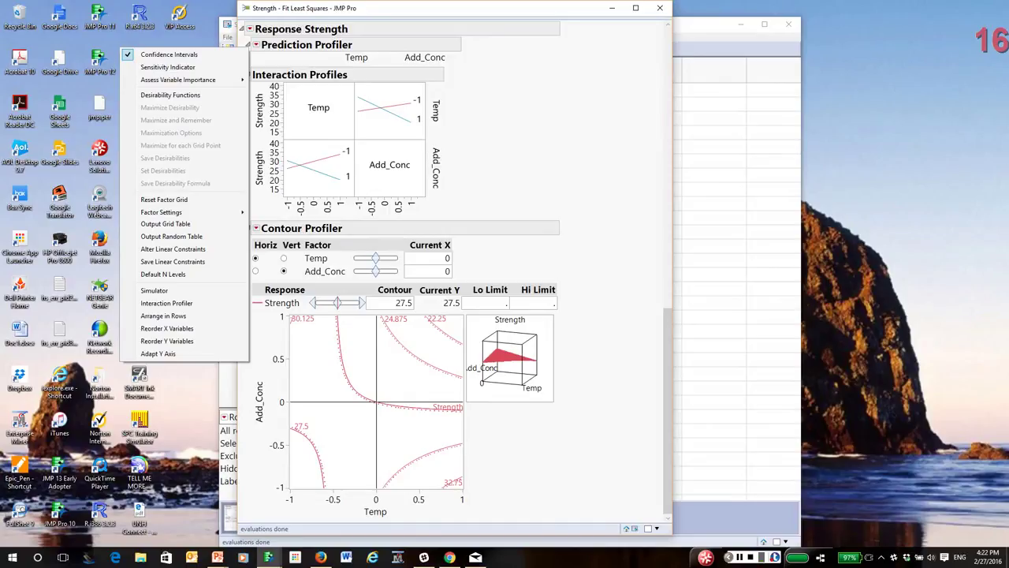
Add a 3-D Surface Profiler for Strength and rotate it to reveal the saddle
left_click(250, 29)
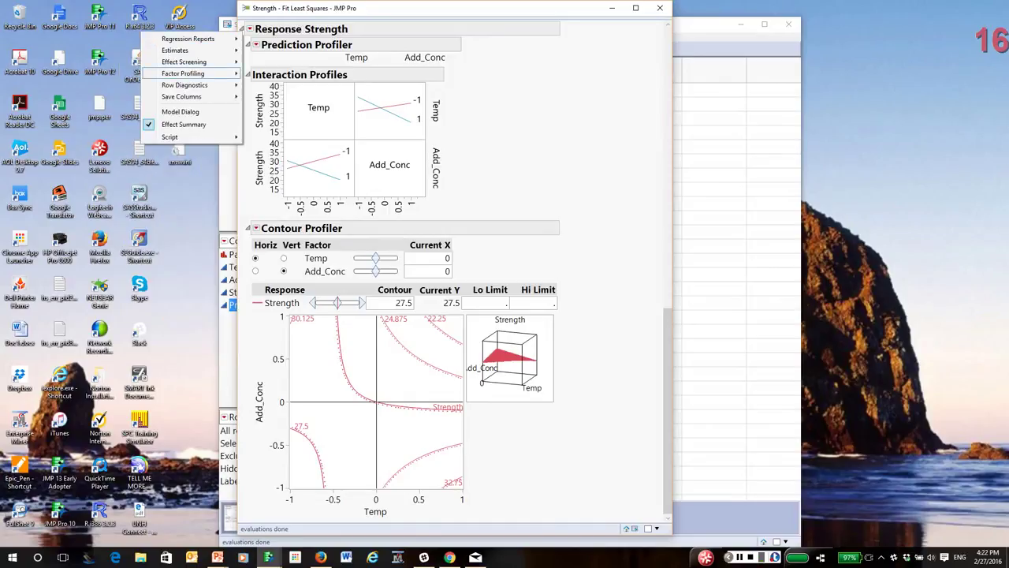
mouse_move(183, 73)
left_click(63, 137)
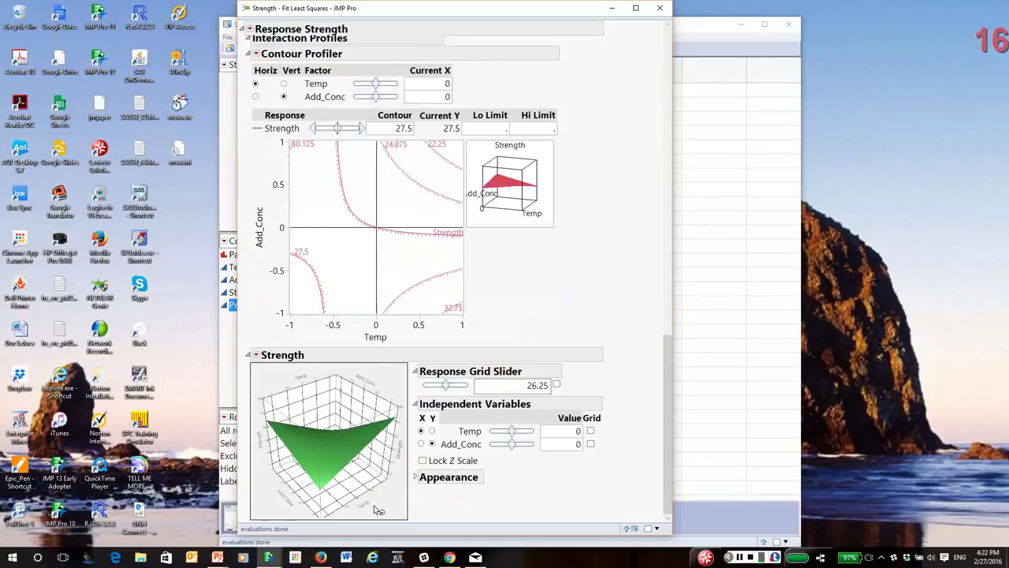
mouse_move(379, 509)
left_mouse_down()
mouse_move(376, 482)
mouse_move(374, 494)
left_mouse_up()
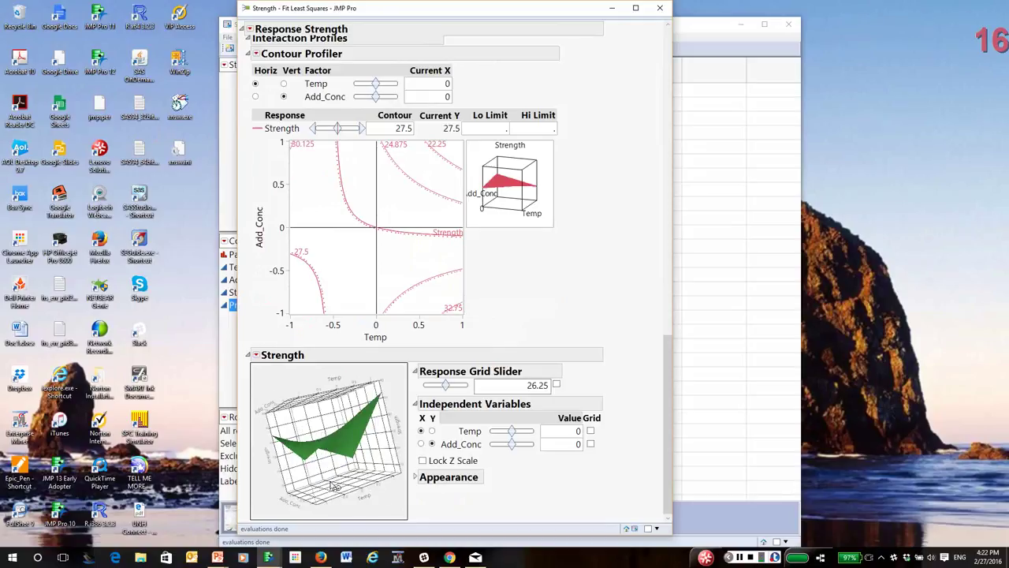
left_click_drag(332, 485, 336, 498)
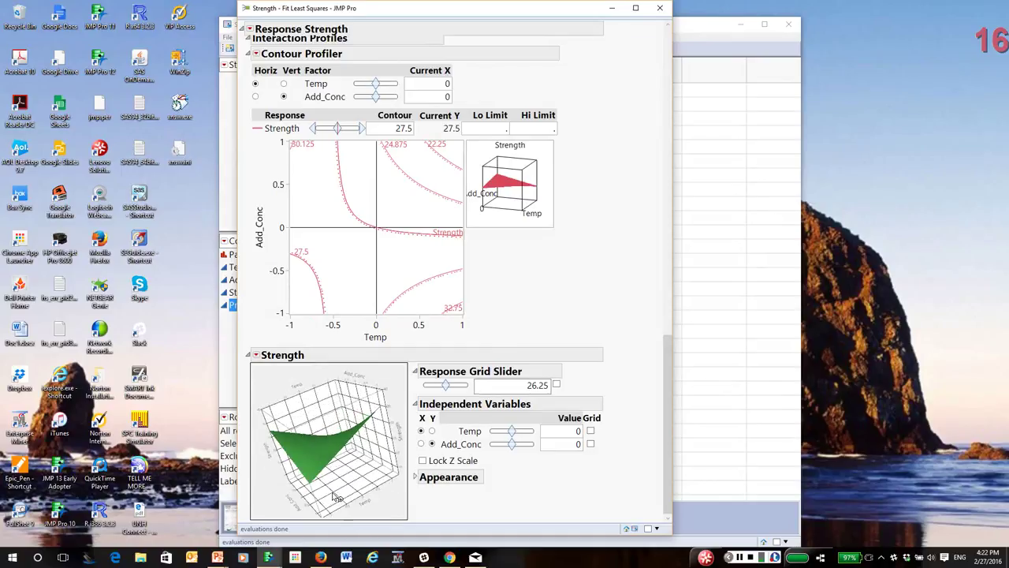
Show the data points on the surface and make their markers slightly larger
left_click(415, 476)
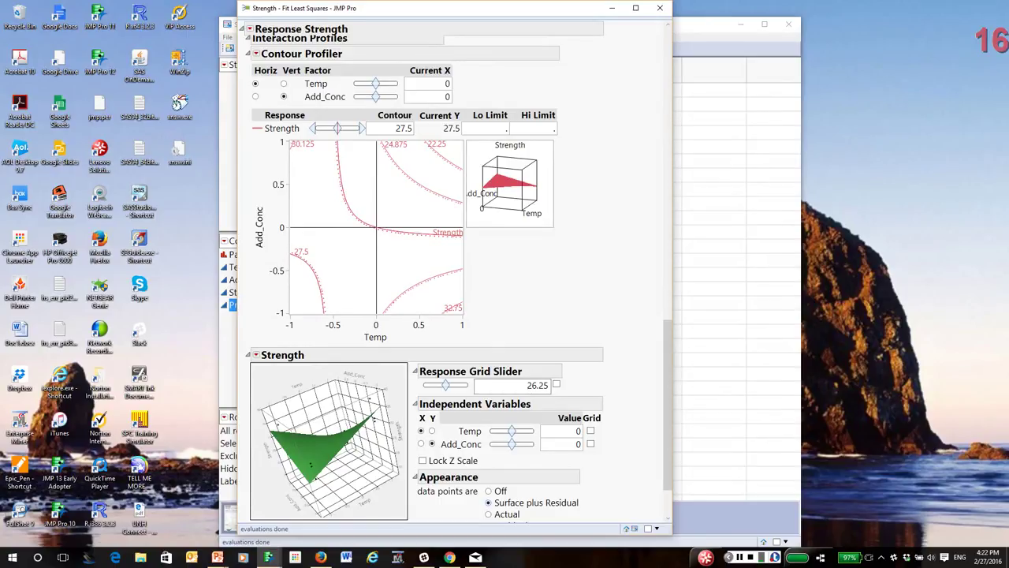
left_click_drag(350, 495, 344, 485)
right_click(344, 486)
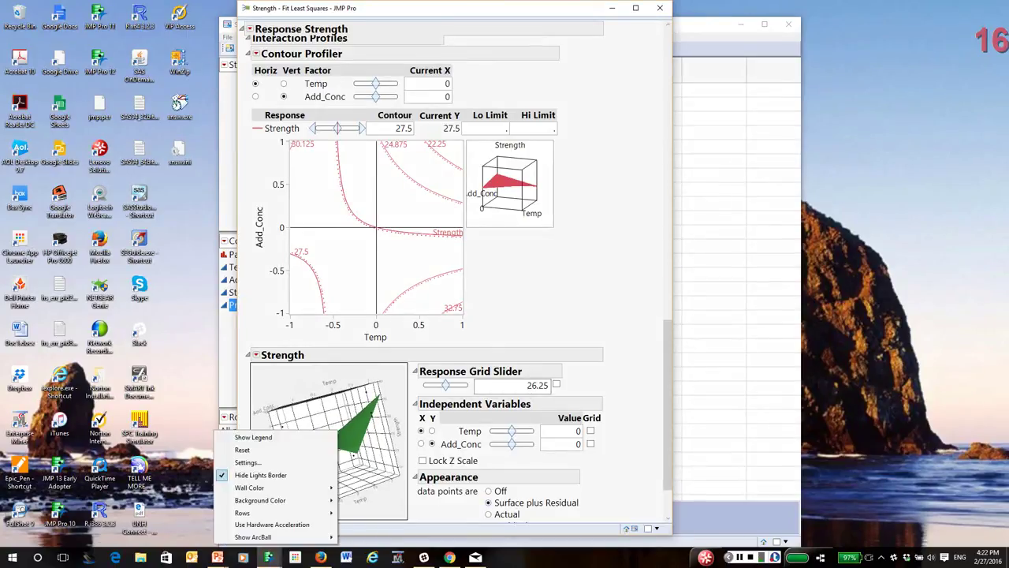
left_click(302, 464)
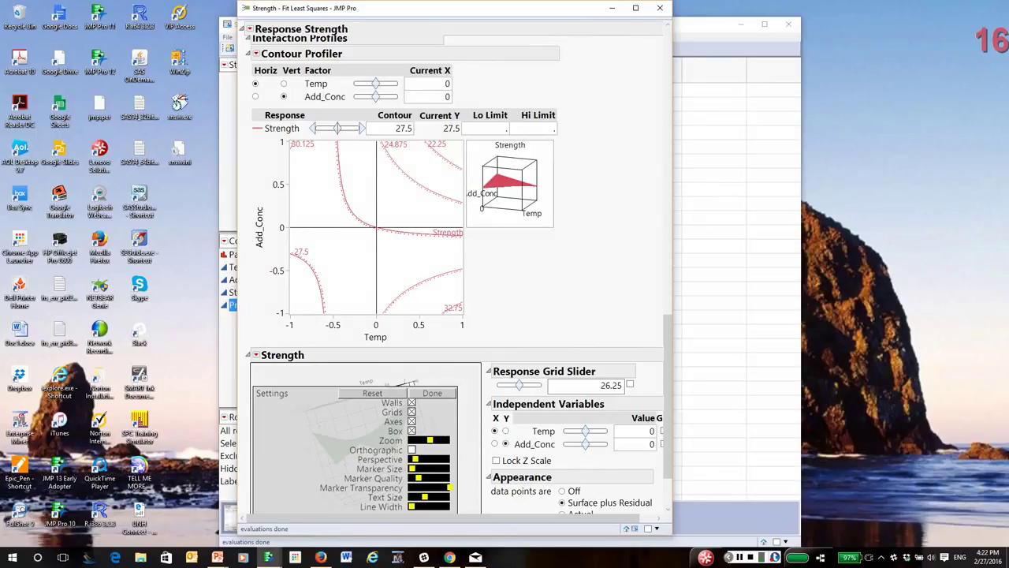
left_click_drag(412, 468, 416, 468)
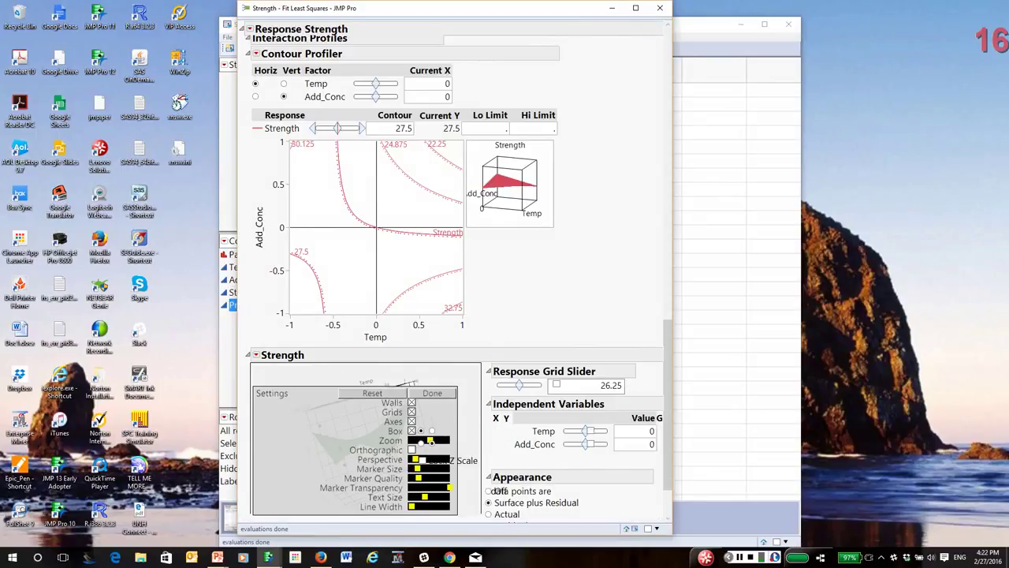
left_click(344, 469)
Orbit the saddle surface to new angles, then bring the Strength2 data table forward
mouse_move(344, 469)
left_mouse_down()
mouse_move(348, 487)
mouse_move(348, 463)
mouse_move(353, 479)
mouse_move(347, 474)
left_mouse_up()
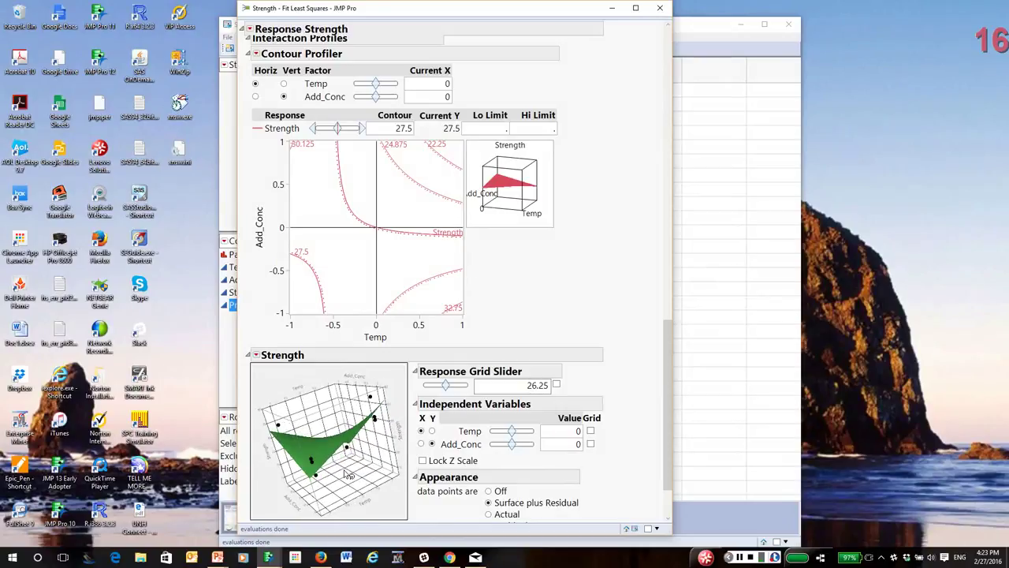
left_click_drag(347, 474, 337, 470)
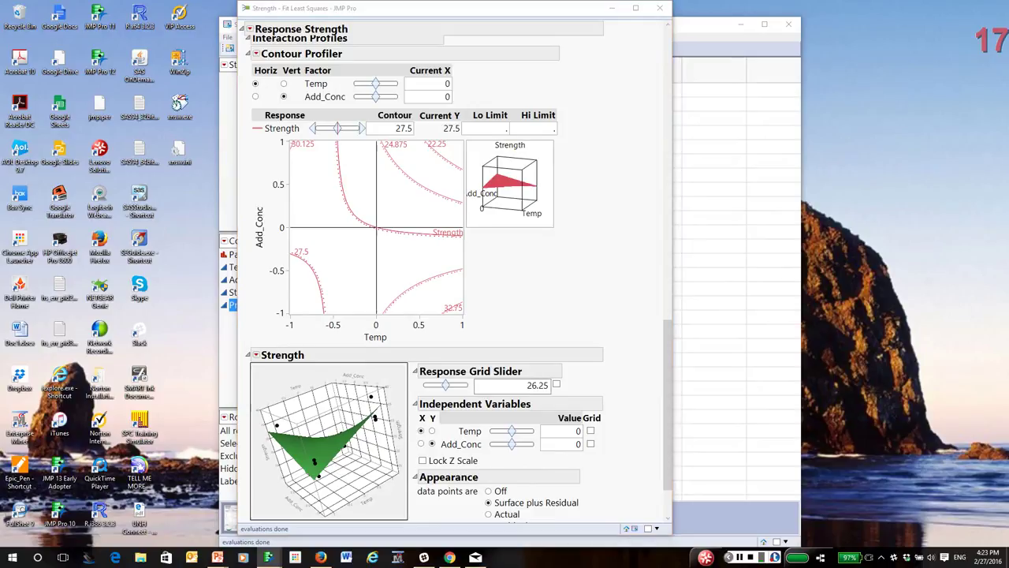
left_click_drag(543, 118, 511, 66)
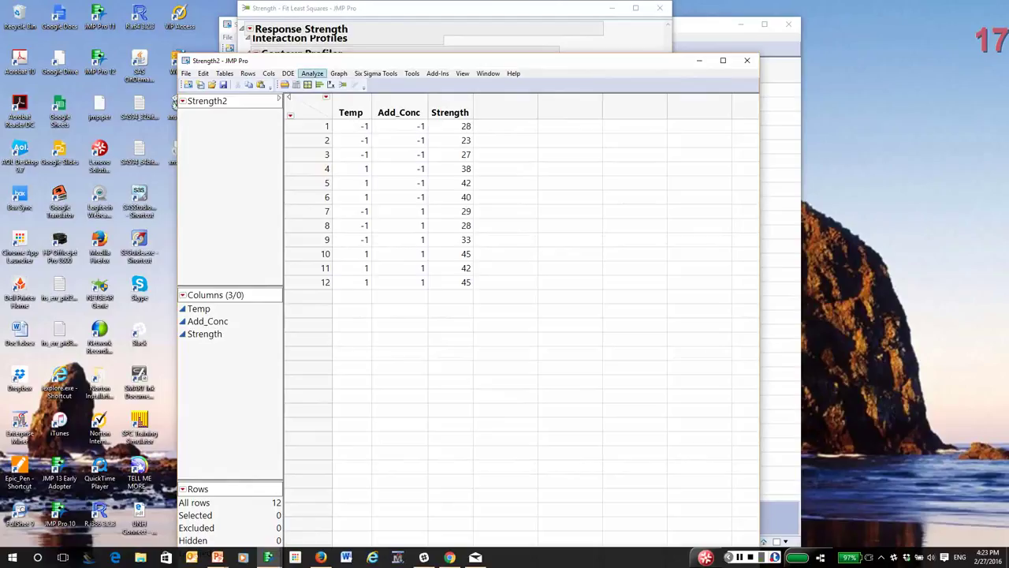
Set up Fit Model with Strength as response and Temp, Add_Conc full factorial effects
left_click(312, 73)
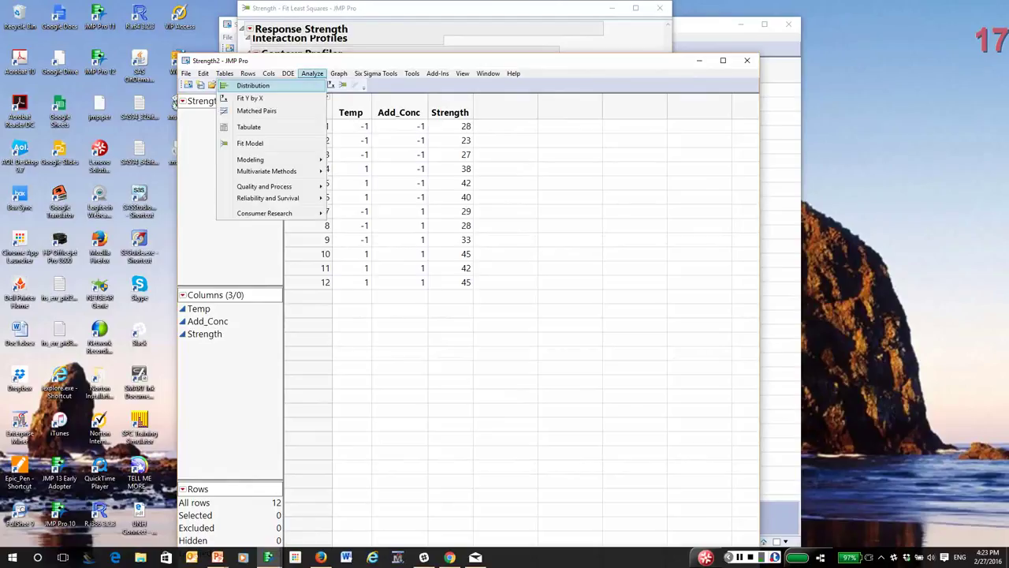
left_click(250, 142)
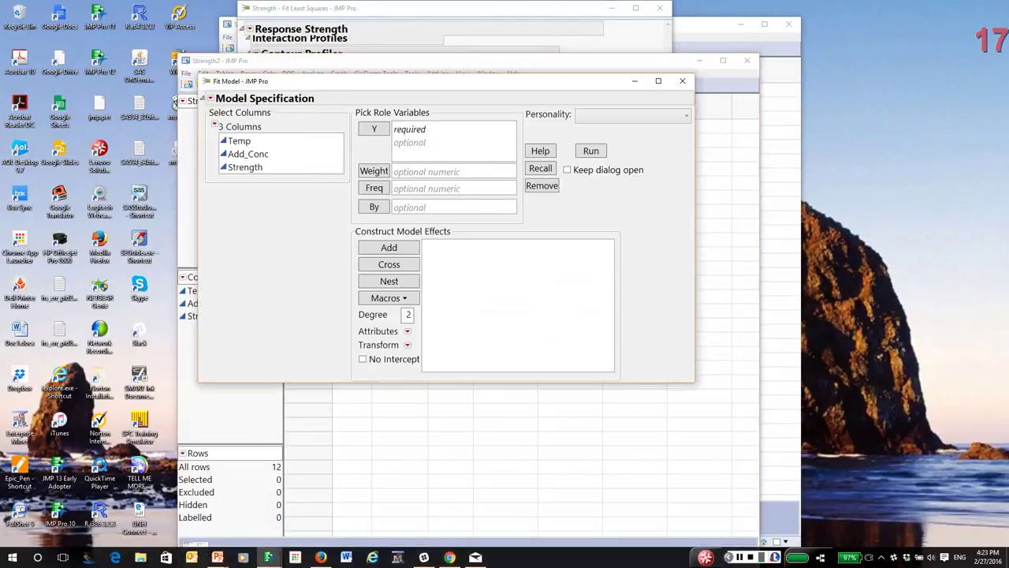
left_click(244, 167)
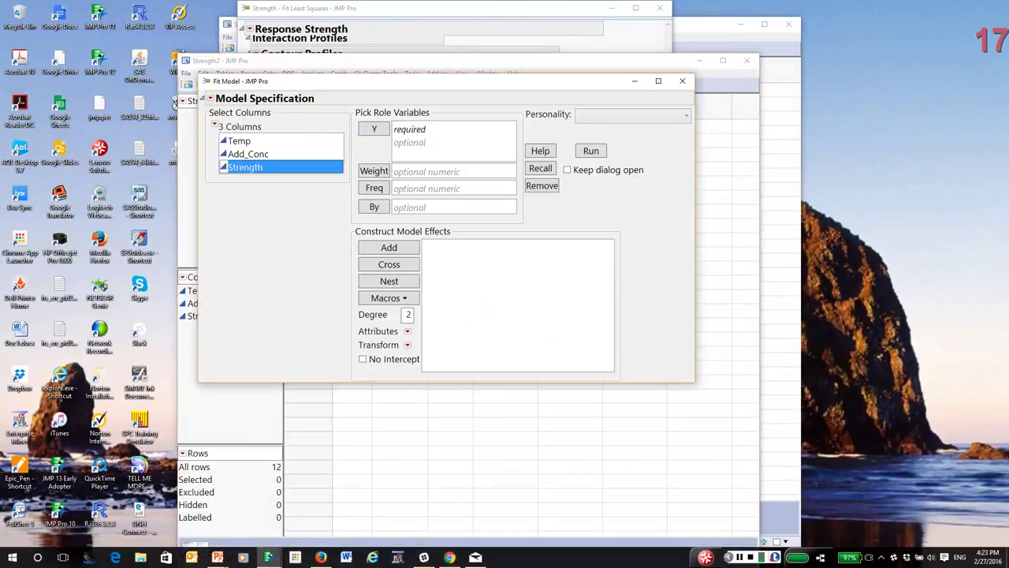
left_click(373, 128)
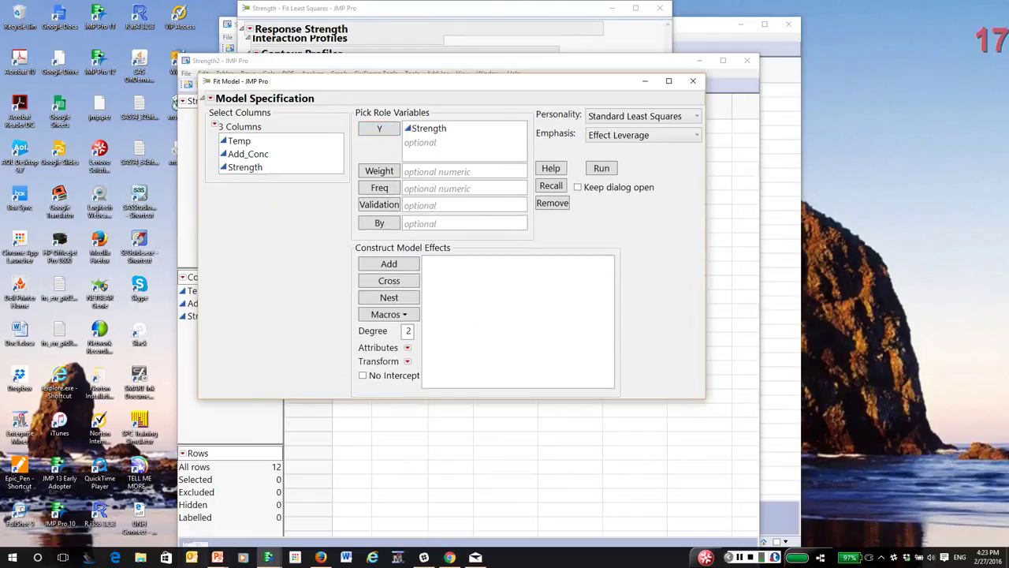
left_click_drag(239, 140, 248, 154)
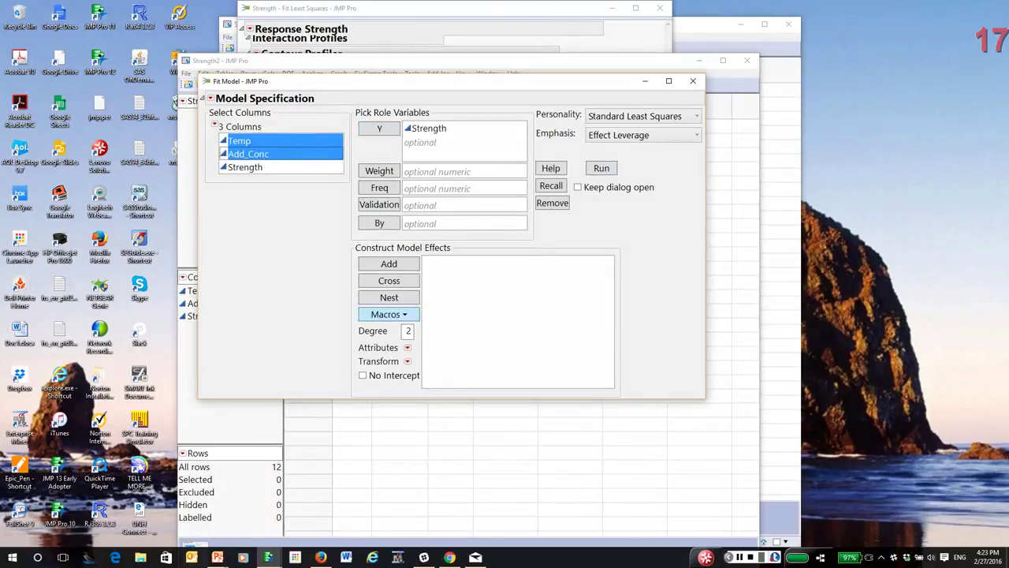
left_click(388, 314)
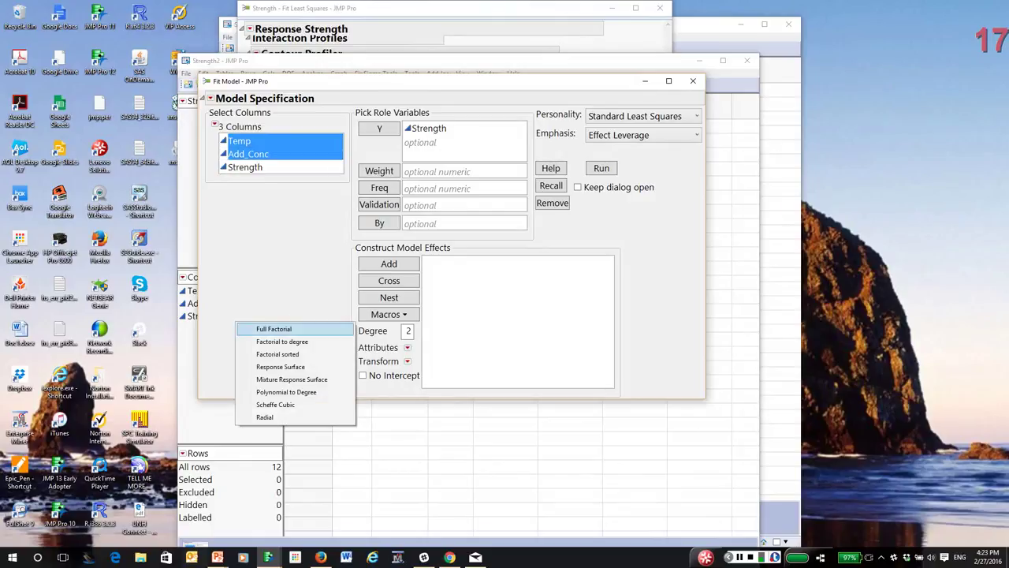
key("Return")
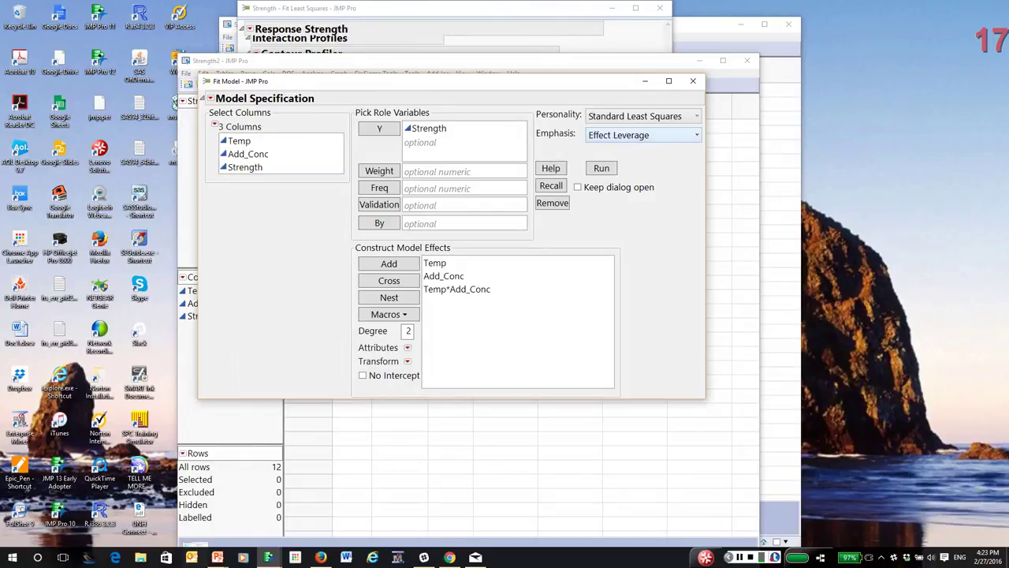
Choose Effect Screening emphasis and run the Strength2 fit
key("alt+Down")
key("Down")
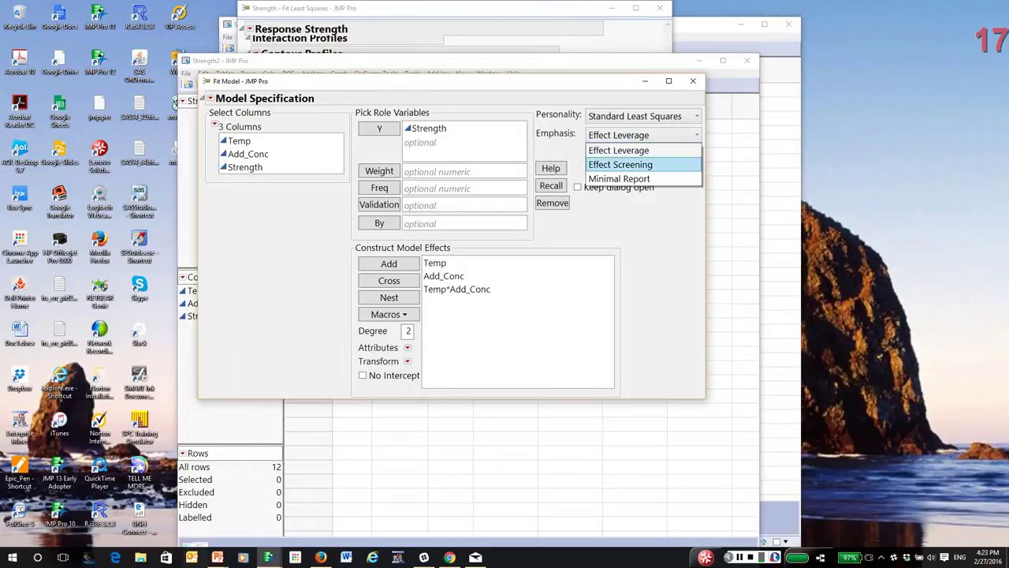
key("Return")
key("Return")
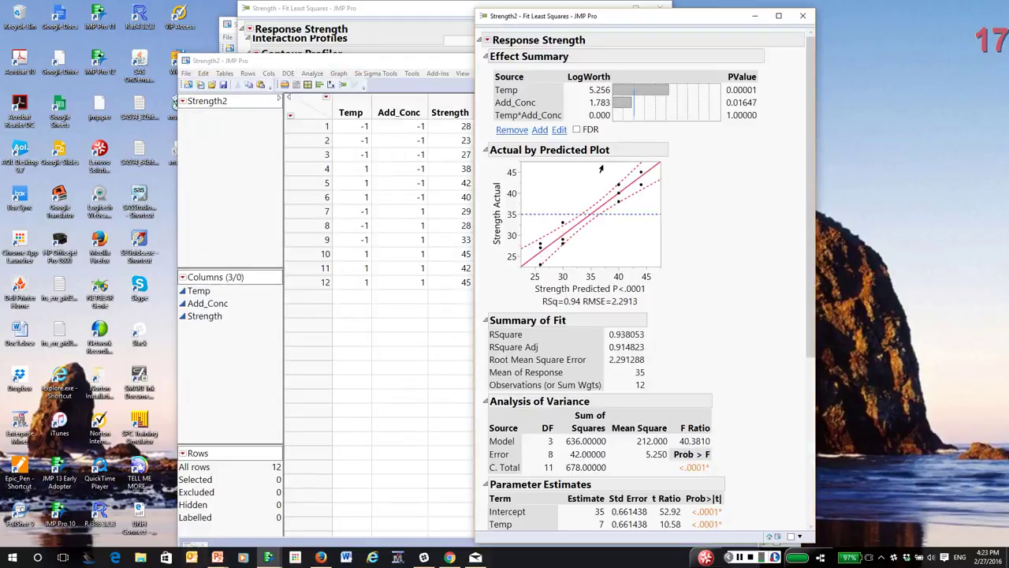
Annotate the Parameter Estimates rows, including Temp*Add_Conc, with pen marks, then erase them
scroll(647, 283, "down", 8)
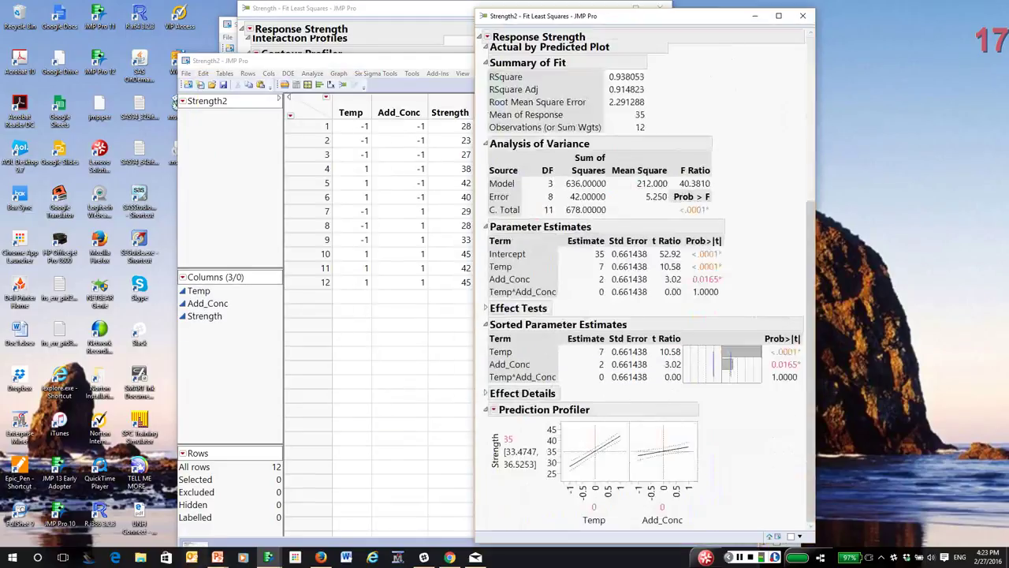
mouse_move(481, 290)
left_mouse_down()
mouse_move(527, 305)
mouse_move(762, 286)
mouse_move(759, 271)
mouse_move(516, 301)
mouse_move(552, 276)
left_mouse_up()
key("ctrl+z")
mouse_move(480, 293)
left_mouse_down()
mouse_move(695, 269)
mouse_move(552, 279)
left_mouse_up()
key("ctrl+z")
key("ctrl+z")
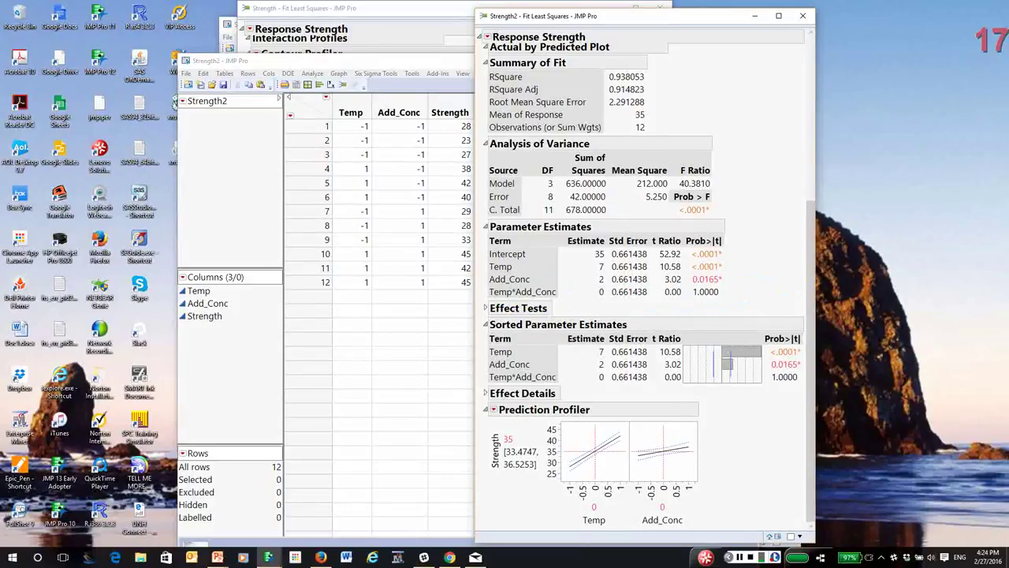
left_click_drag(495, 290, 727, 283)
key("ctrl+z")
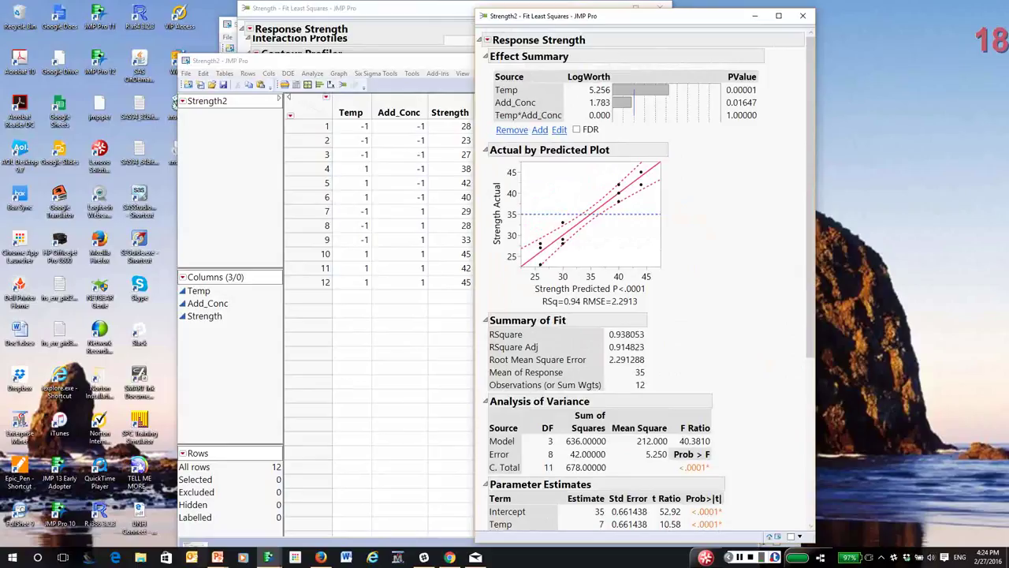
Remove the Temp*Add_Conc term in the Effect Summary to refit the model
left_click(529, 116)
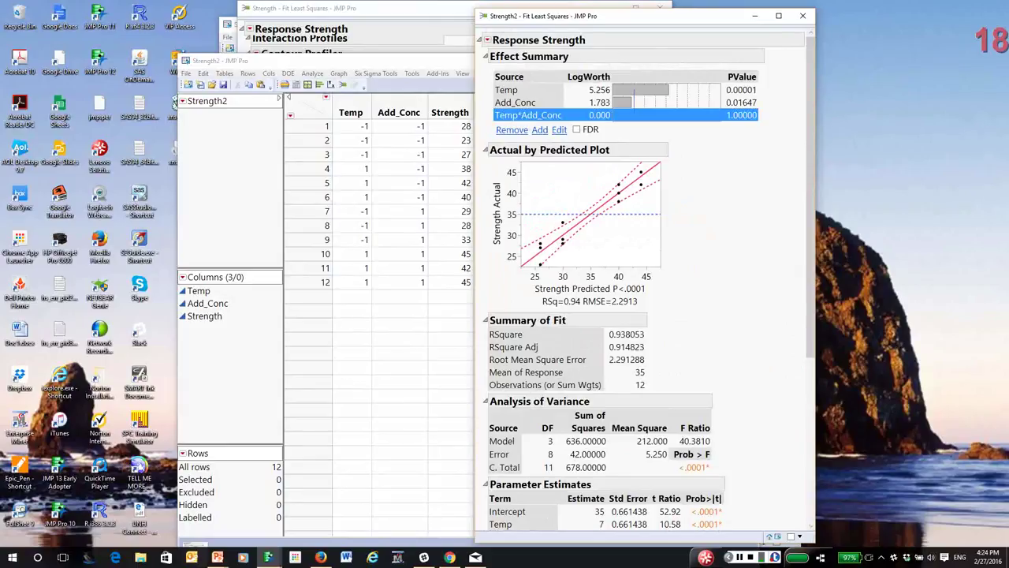
left_click(511, 130)
scroll(631, 276, "down", 5)
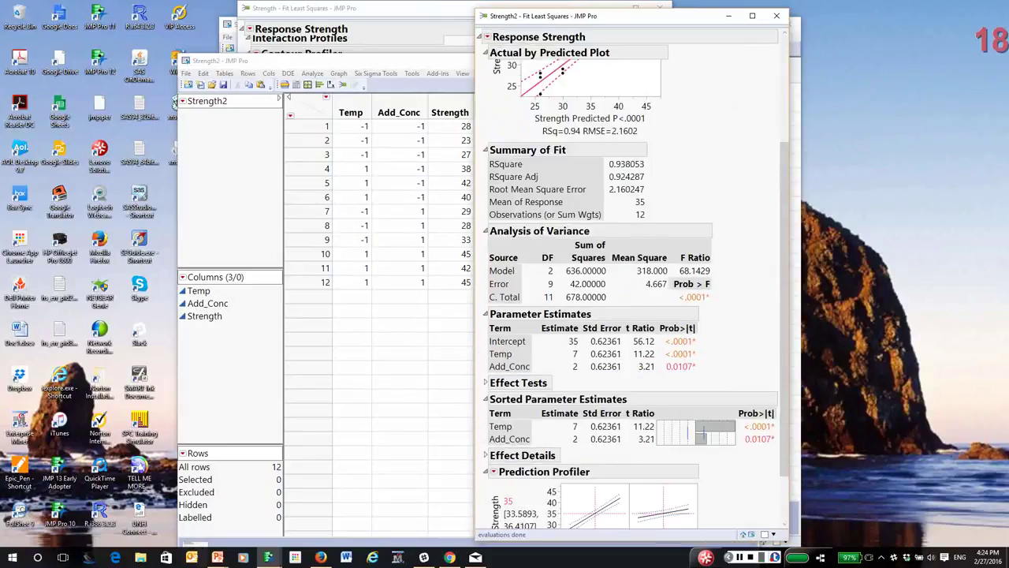
scroll(631, 292, "down", 2)
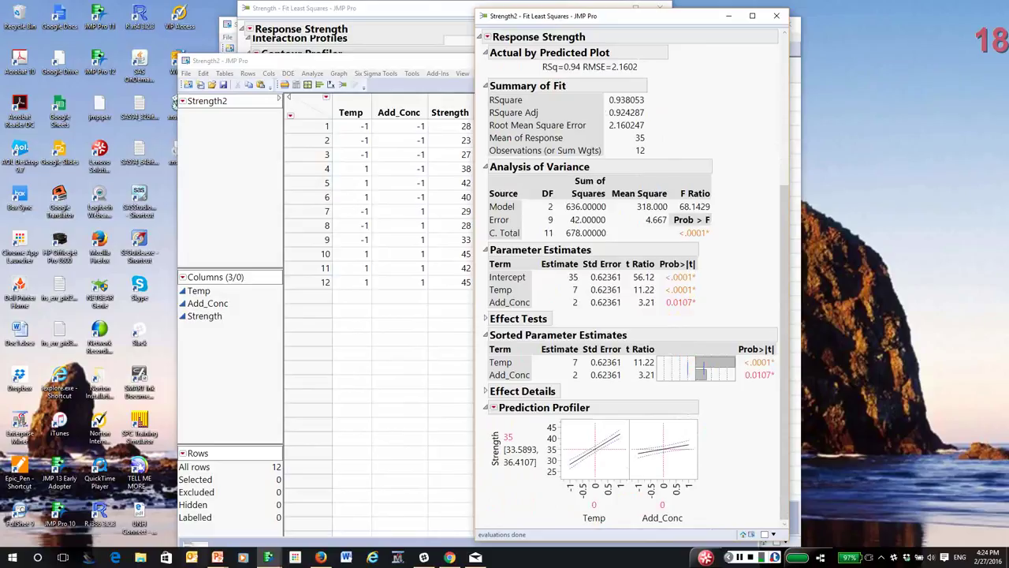
Set the profiler to Add_Conc near zero and Temp 1, predicting Strength 42.076
mouse_move(661, 477)
left_mouse_down()
mouse_move(634, 477)
mouse_move(686, 477)
mouse_move(637, 483)
mouse_move(662, 484)
left_mouse_up()
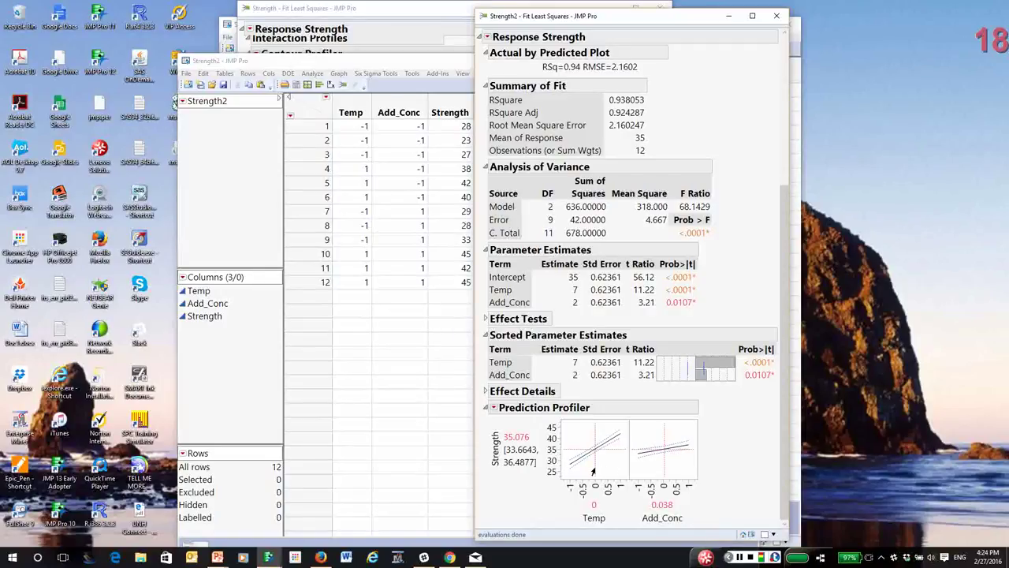
left_click(597, 468)
left_click_drag(597, 468, 621, 478)
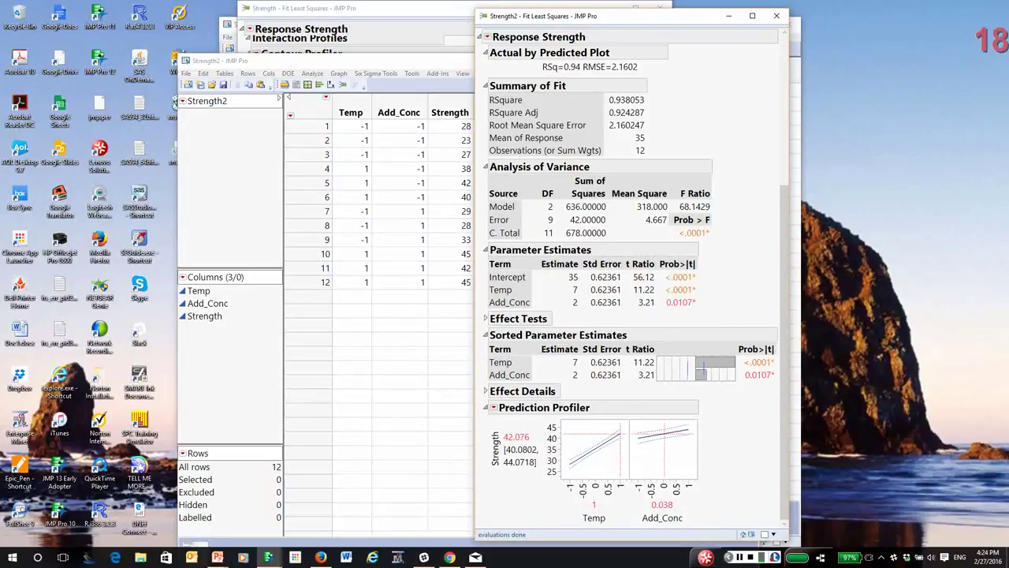
Add a Contour Profiler to the reduced model, gridding contours from 23 to 45 in 2.75 steps
left_click(487, 37)
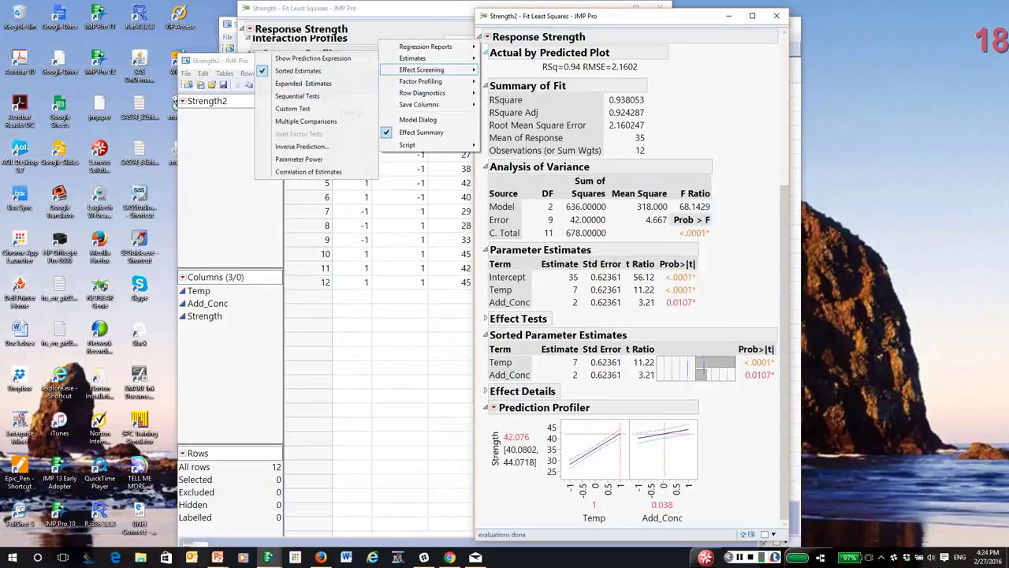
mouse_move(426, 81)
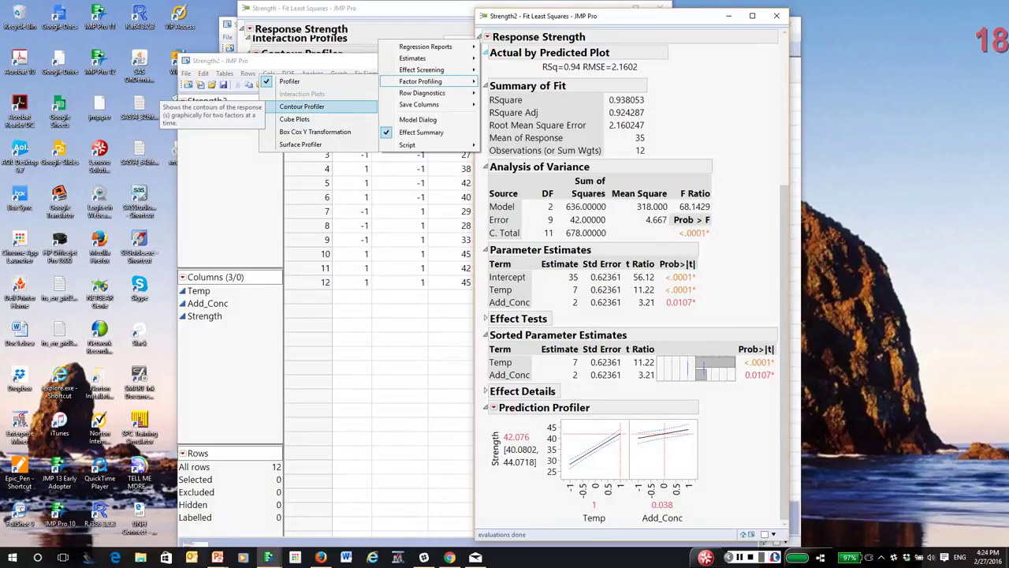
left_click(302, 106)
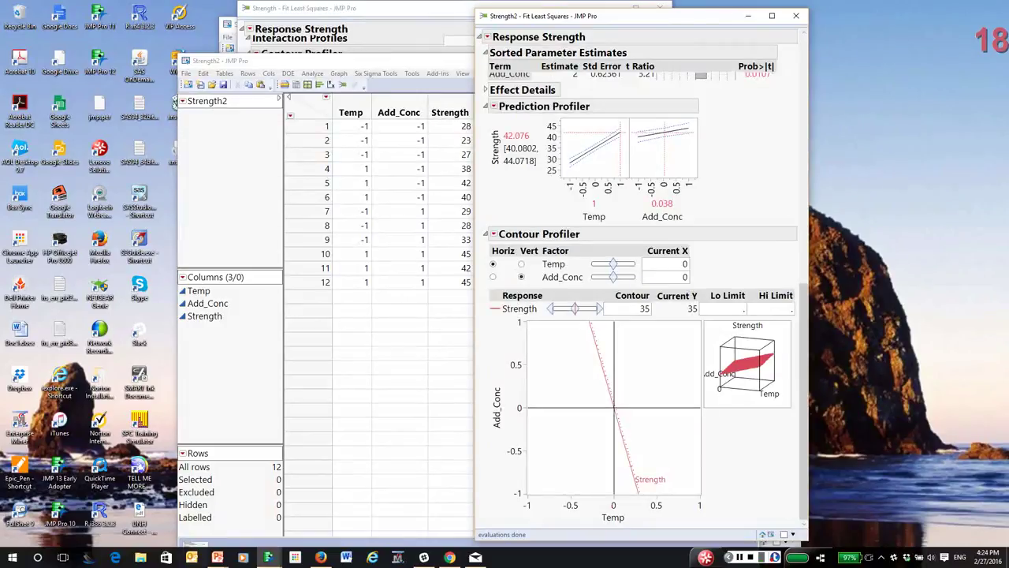
left_click(493, 234)
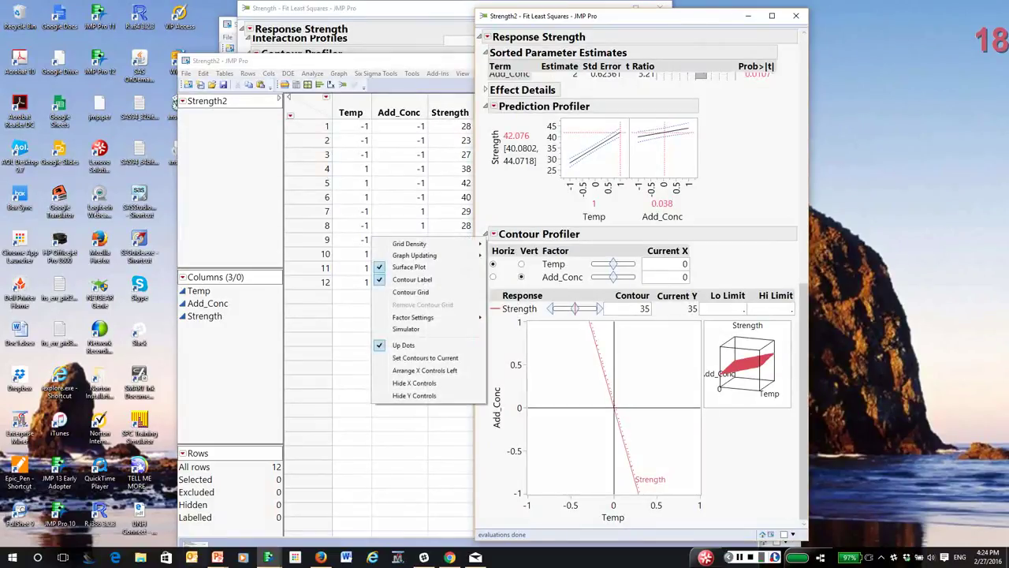
left_click(410, 292)
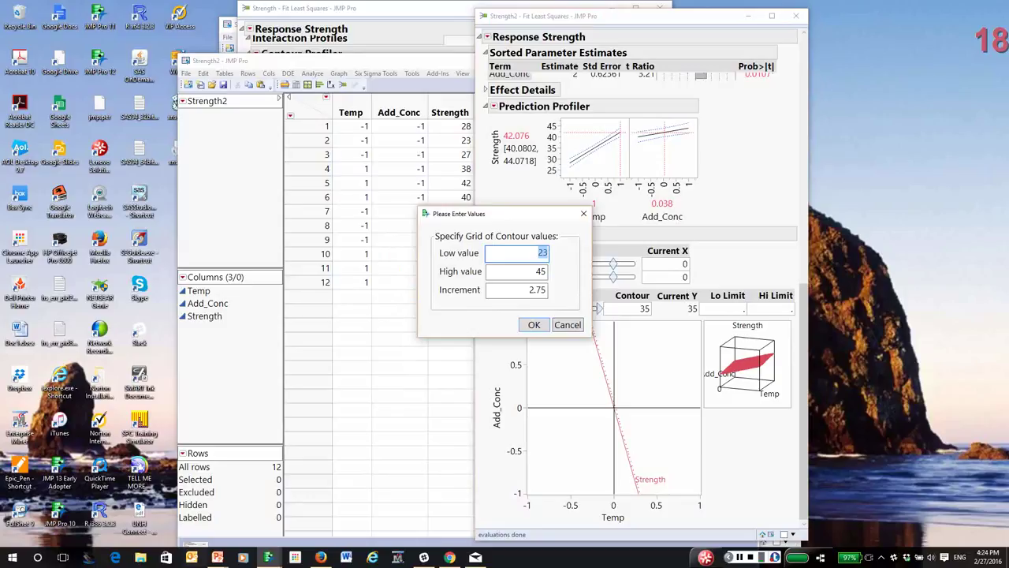
key("Return")
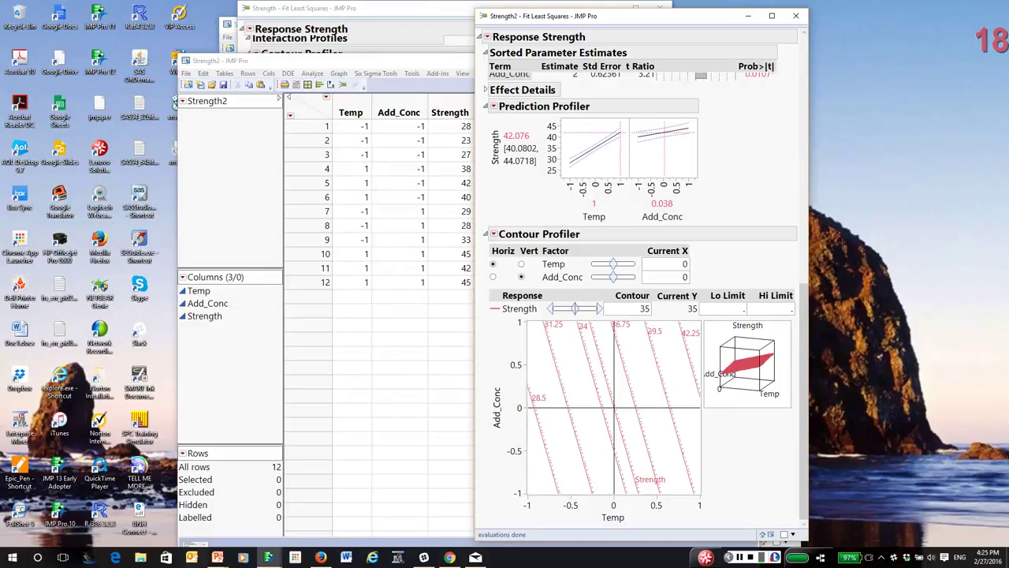
Add a 3-D Surface Profiler for Strength to the reduced model's report
left_click(488, 37)
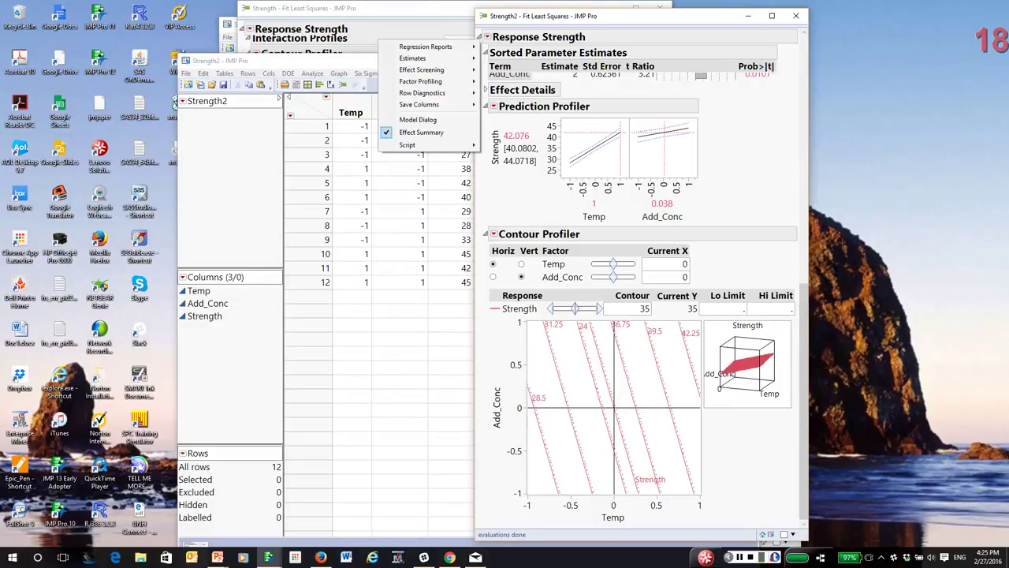
mouse_move(421, 81)
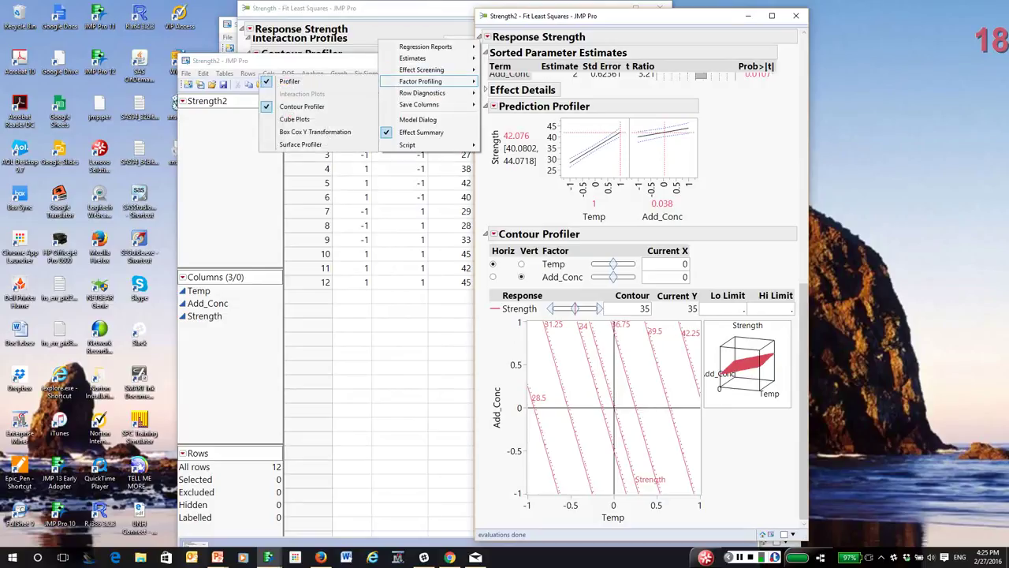
left_click(301, 144)
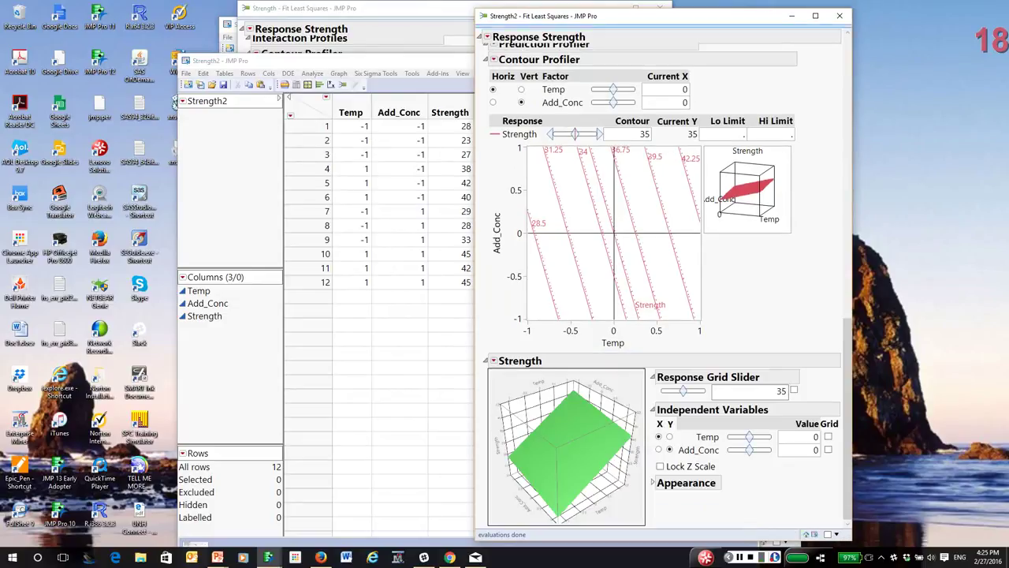
left_click_drag(746, 20, 472, 12)
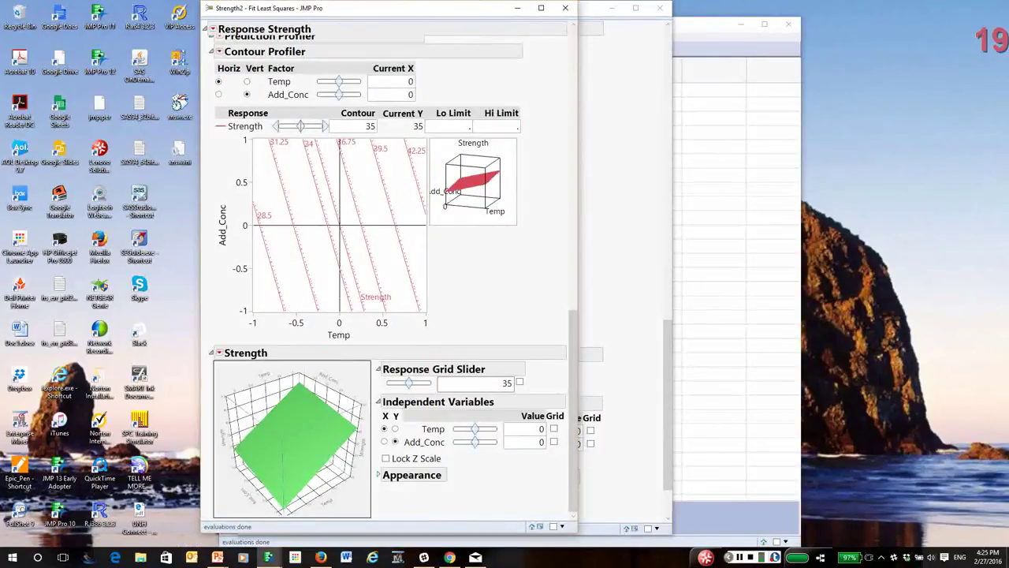
Show data points with larger markers and arrange the two reports side by side
left_click(378, 475)
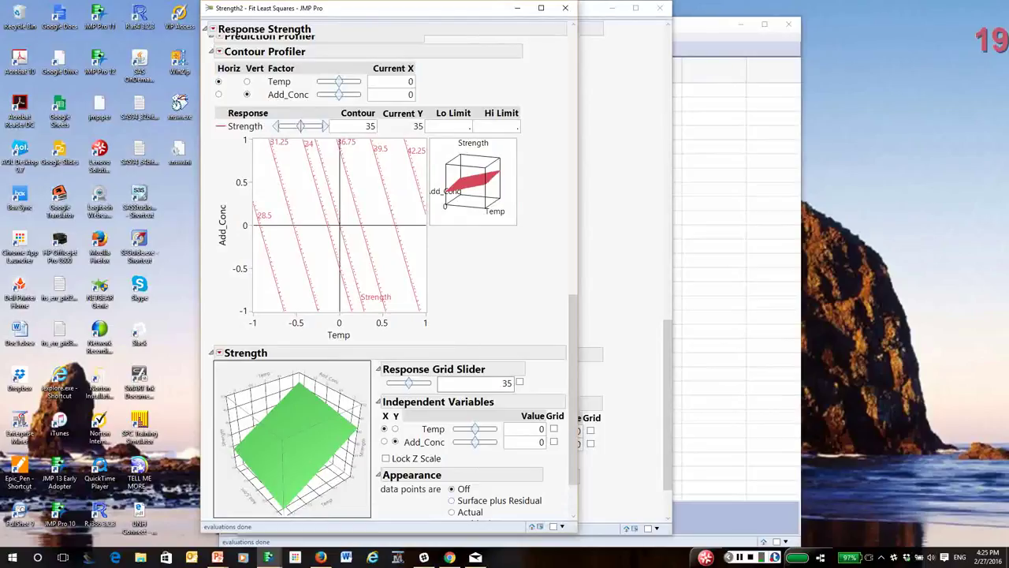
right_click(322, 484)
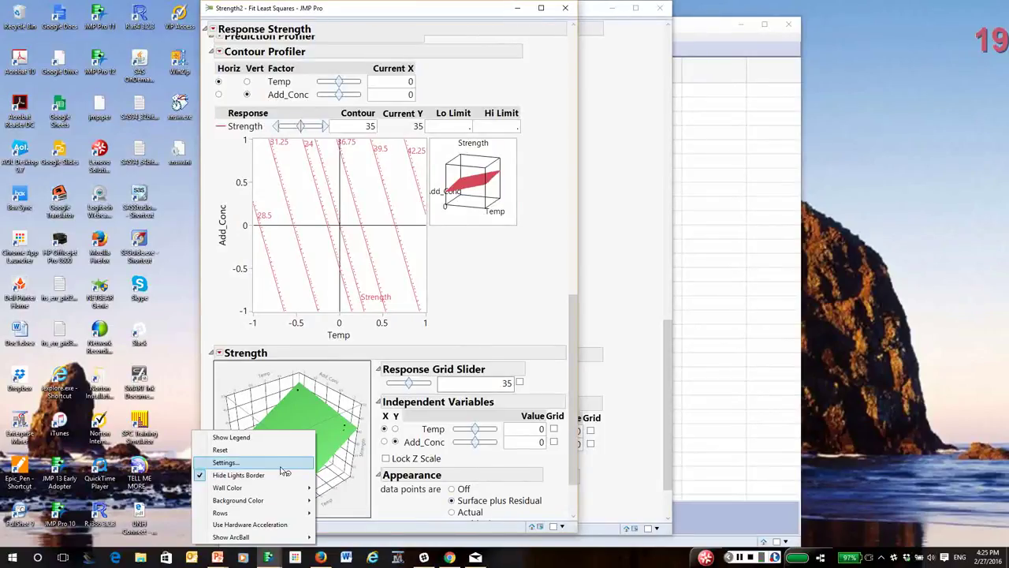
left_click(225, 463)
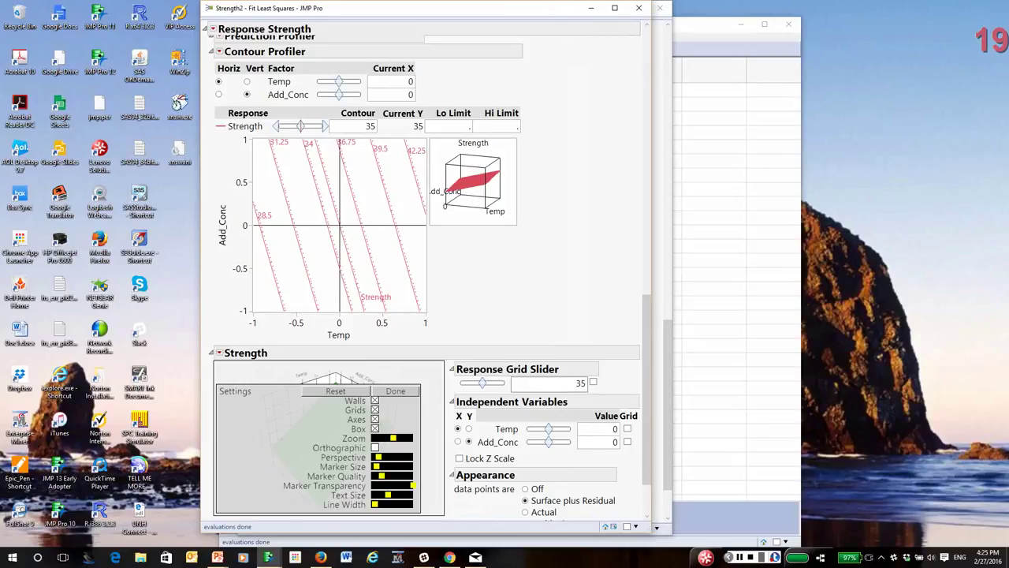
left_click_drag(376, 466, 382, 466)
key("Escape")
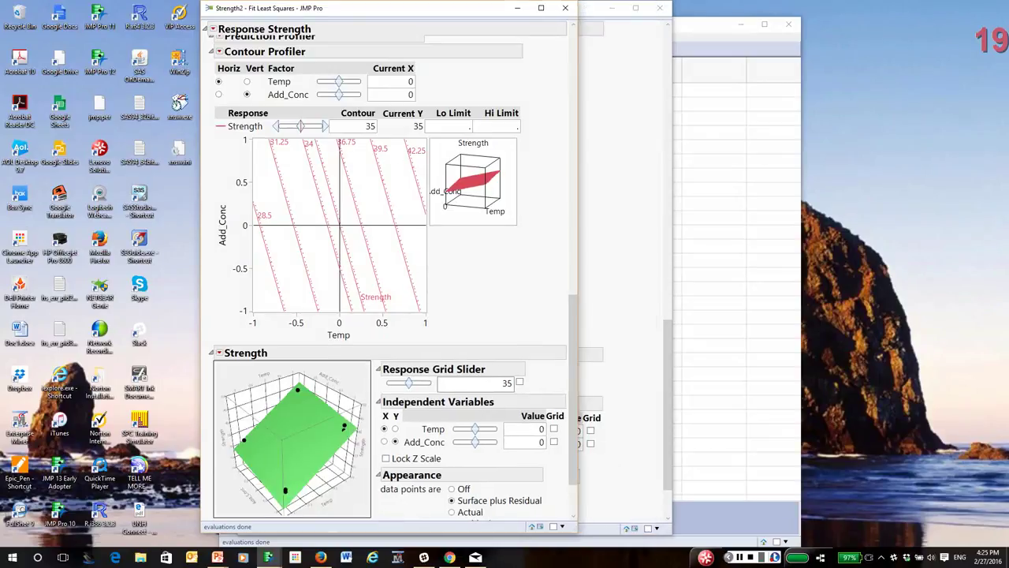
left_click_drag(355, 8, 312, 9)
left_click_drag(566, 8, 844, 22)
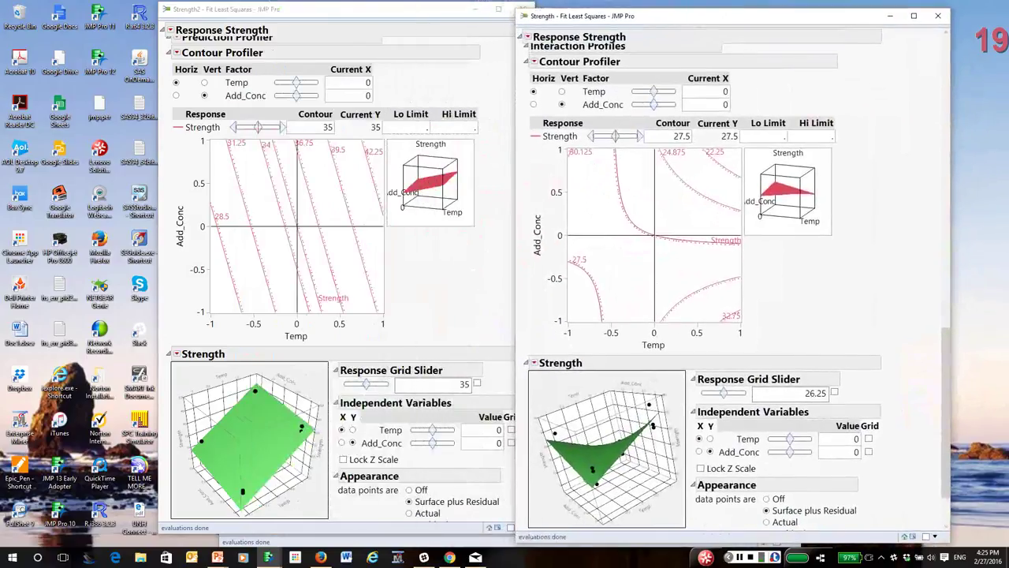
Rotate the reduced model's flat Strength plane and the interaction model's twisted saddle surface
left_click_drag(268, 504, 298, 480)
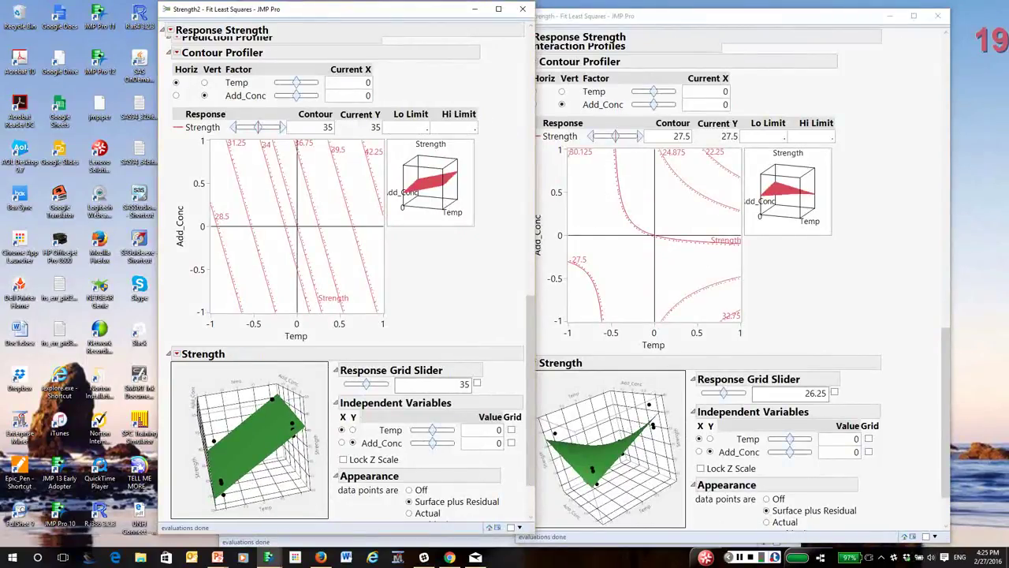
key("alt+Tab")
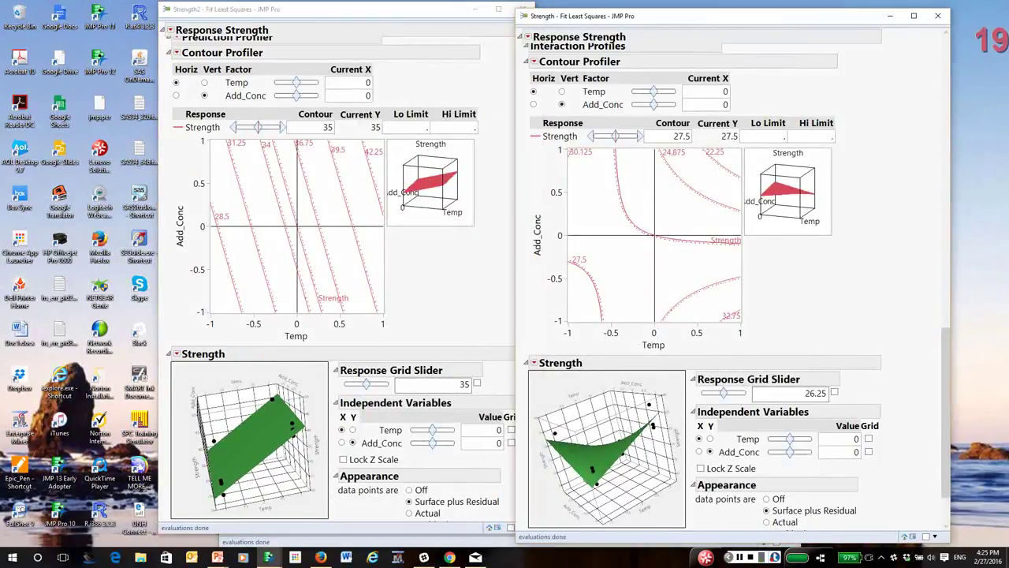
left_click_drag(818, 23, 820, 17)
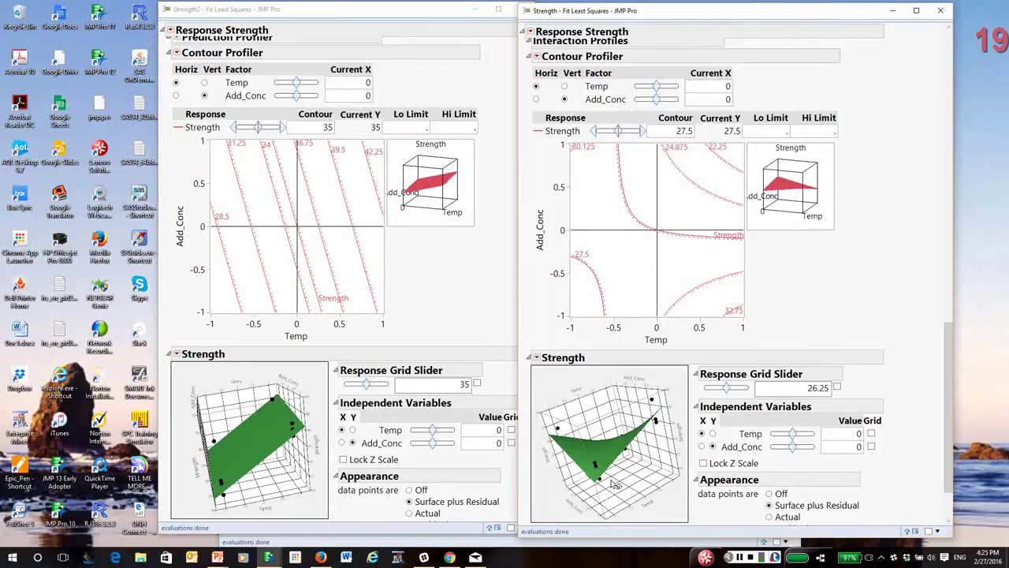
mouse_move(619, 484)
left_mouse_down()
mouse_move(590, 470)
mouse_move(615, 482)
left_mouse_up()
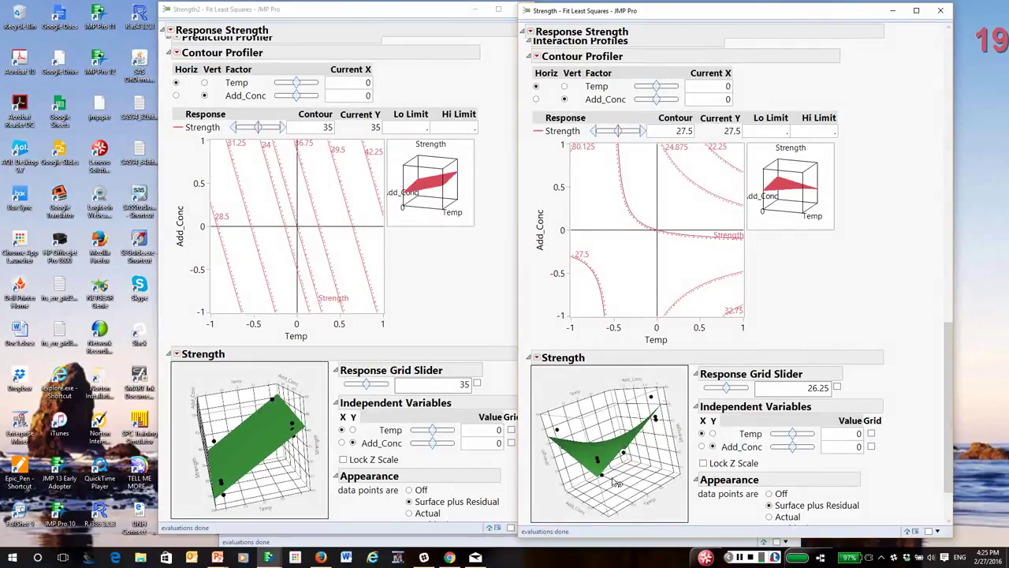